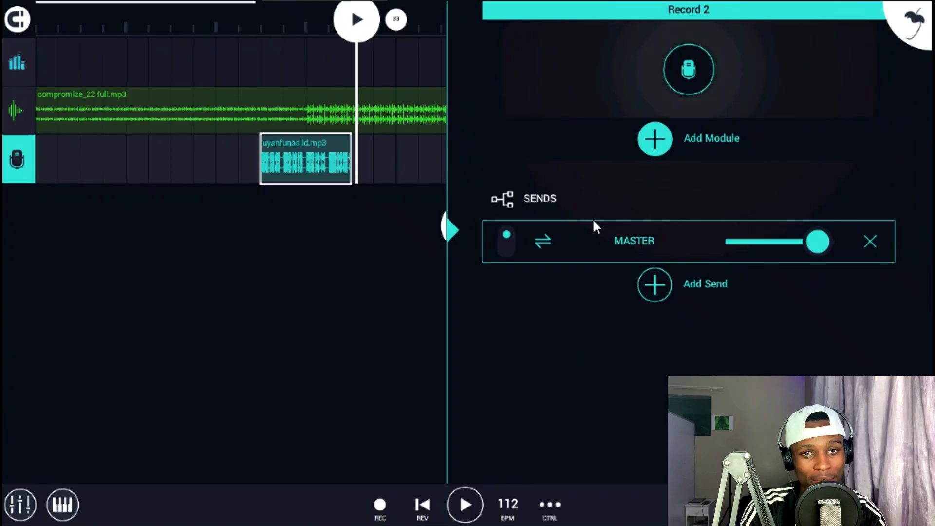
Step: Play the uyanfunaa ld.mp3 vocal clip from its start together with the beat
{"action": "left_click", "coordinate": [328, 166]}
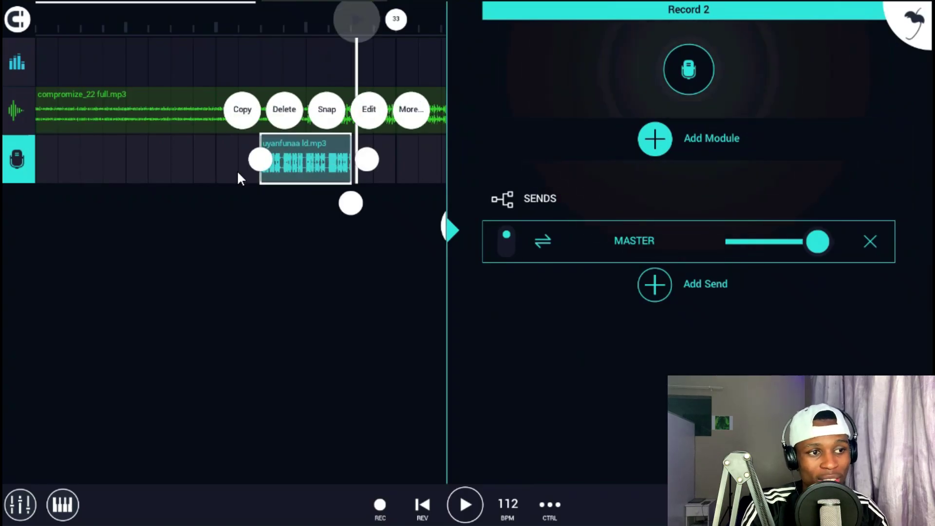
{"action": "left_click", "coordinate": [16, 171]}
{"action": "left_click", "coordinate": [17, 171]}
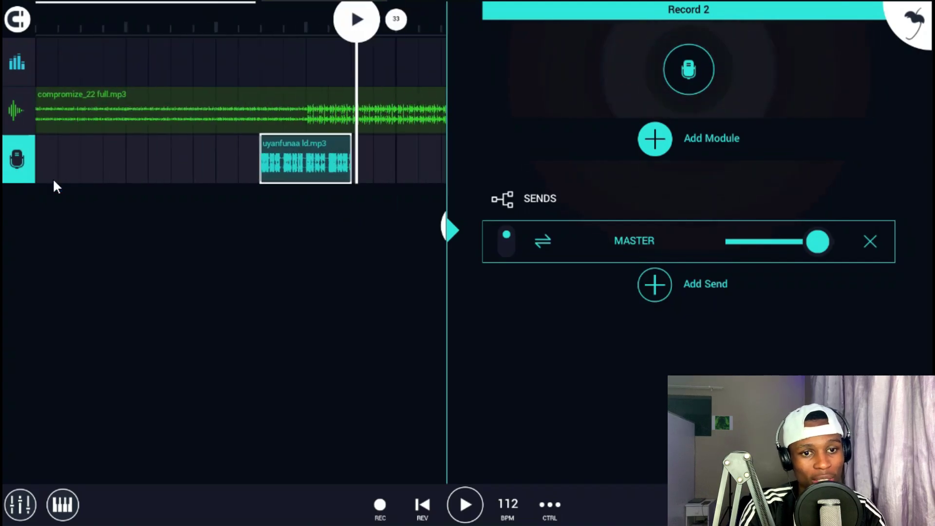
{"action": "left_click", "coordinate": [261, 22]}
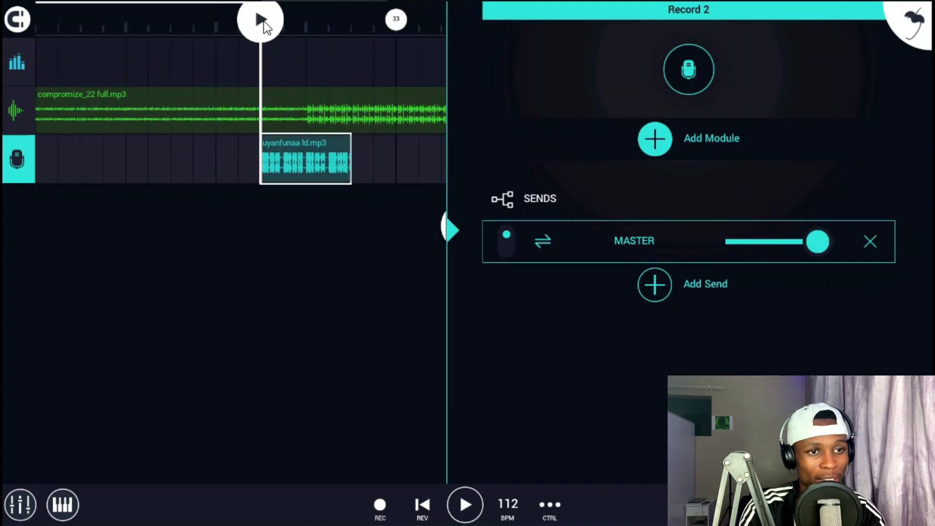
{"action": "left_click", "coordinate": [652, 287]}
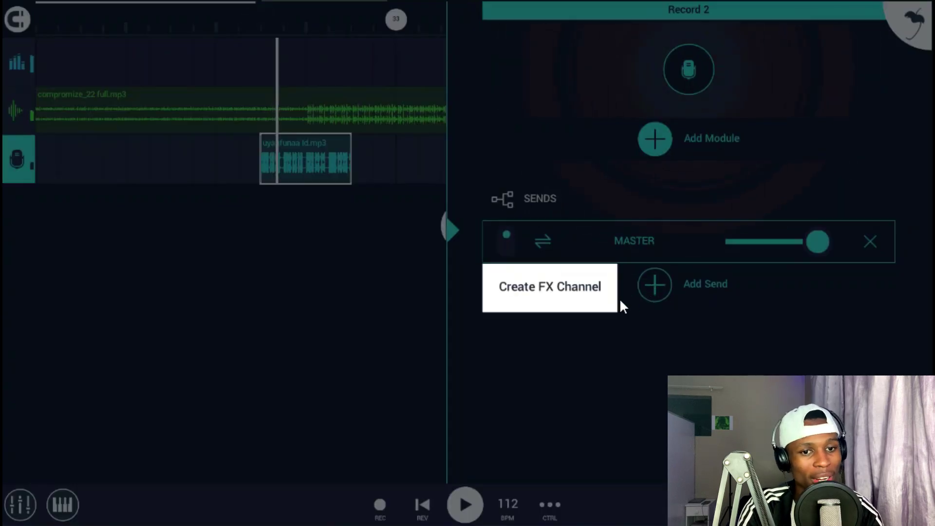
{"action": "left_click", "coordinate": [650, 291]}
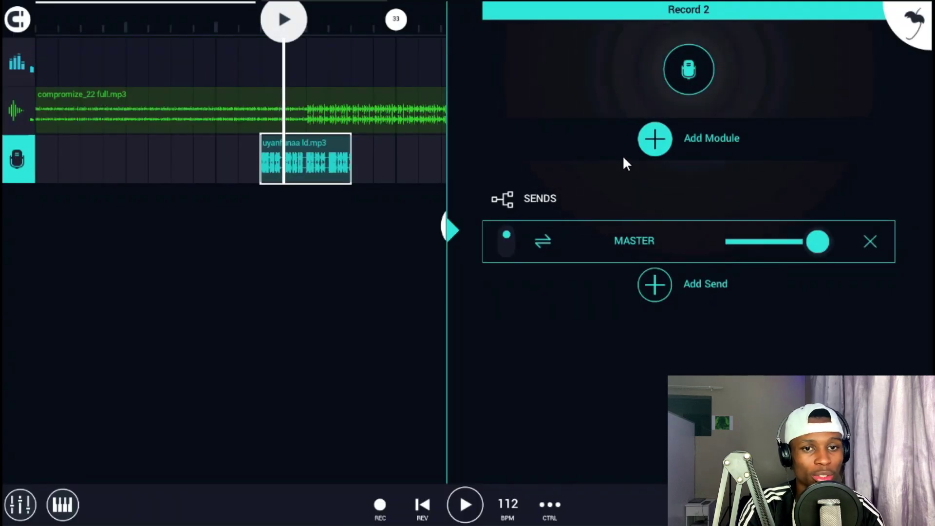
Step: Add a Reverb 2 effect to the Record 2 vocal channel and set its wet level to 16%
{"action": "left_click", "coordinate": [656, 142]}
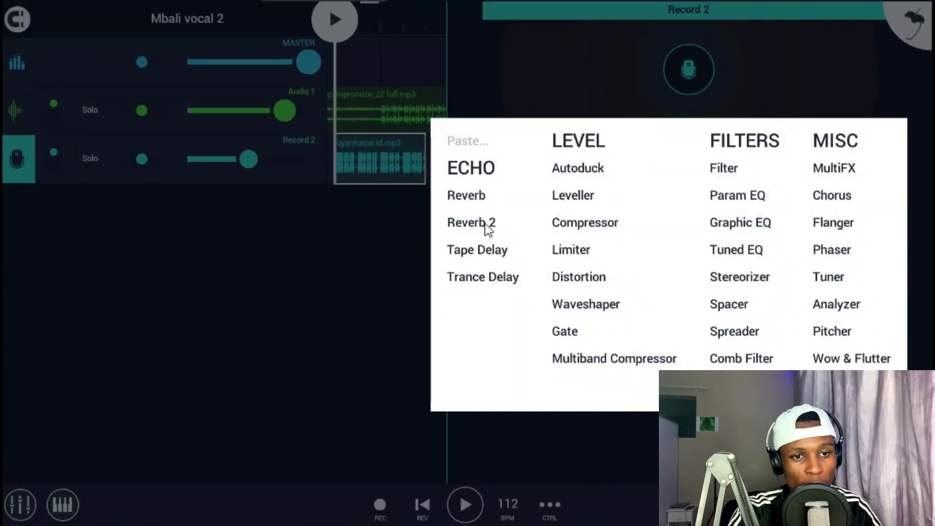
{"action": "left_click", "coordinate": [485, 223]}
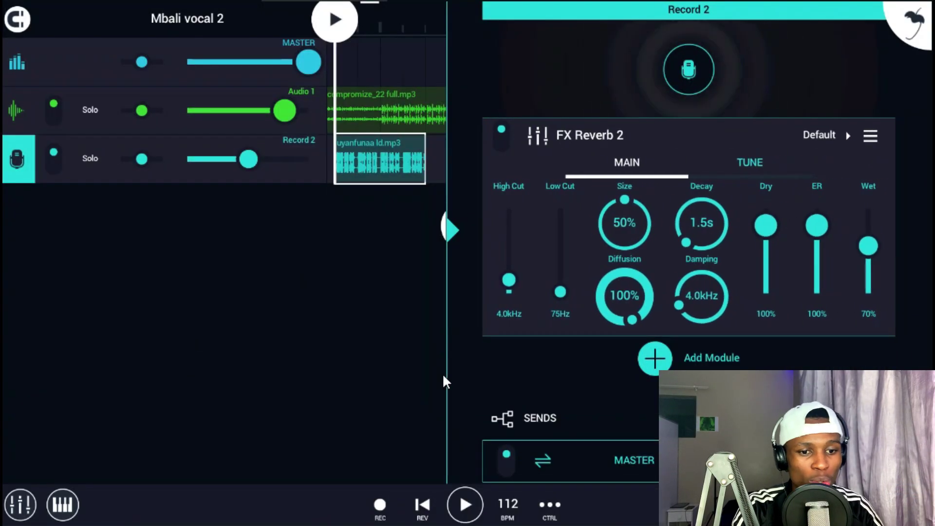
{"action": "left_click", "coordinate": [465, 504]}
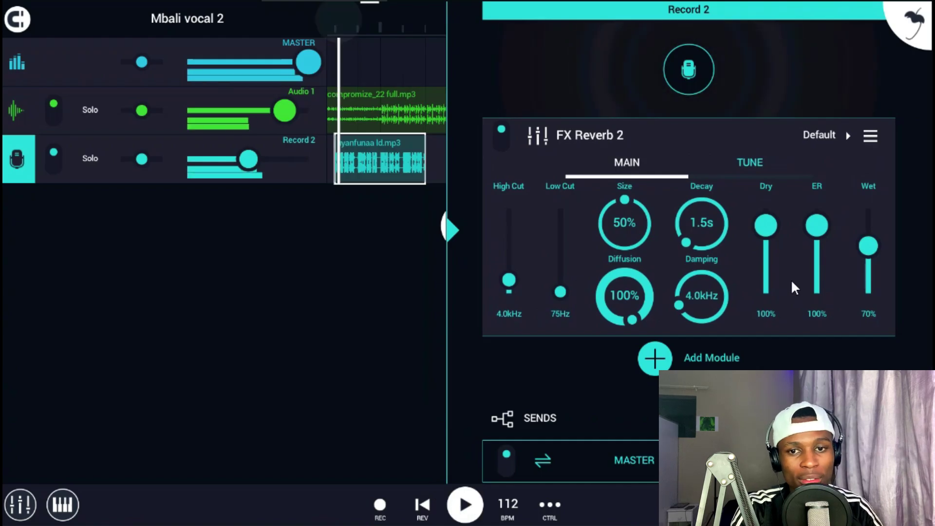
{"action": "left_click_drag", "start_coordinate": [871, 247], "coordinate": [864, 287]}
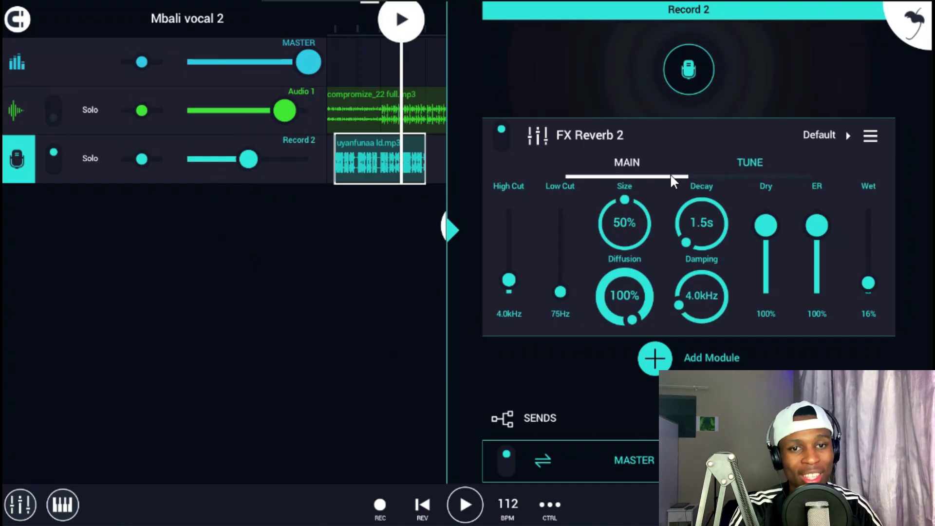
Step: Compare the vocal with the Reverb 2 effect bypassed and enabled during playback
{"action": "left_click", "coordinate": [501, 138]}
{"action": "left_click", "coordinate": [360, 24]}
{"action": "left_click", "coordinate": [360, 22]}
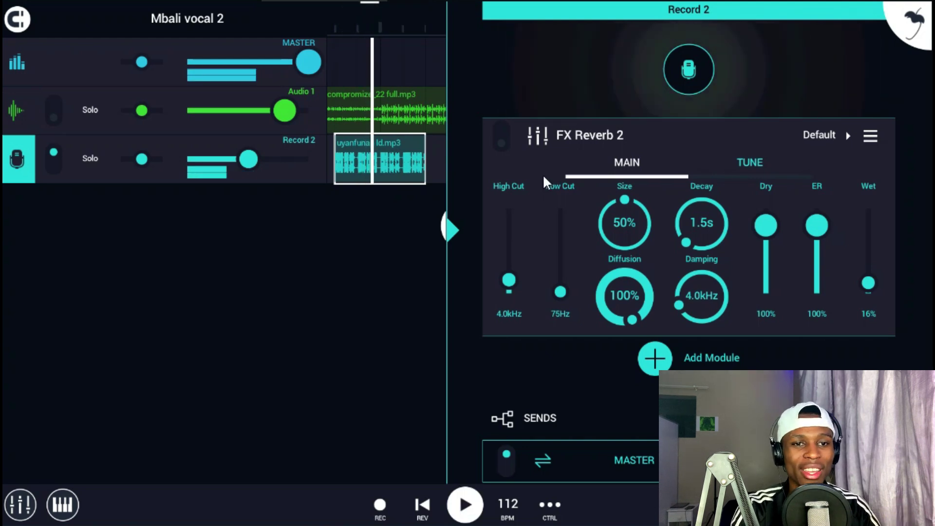
{"action": "left_click", "coordinate": [505, 143]}
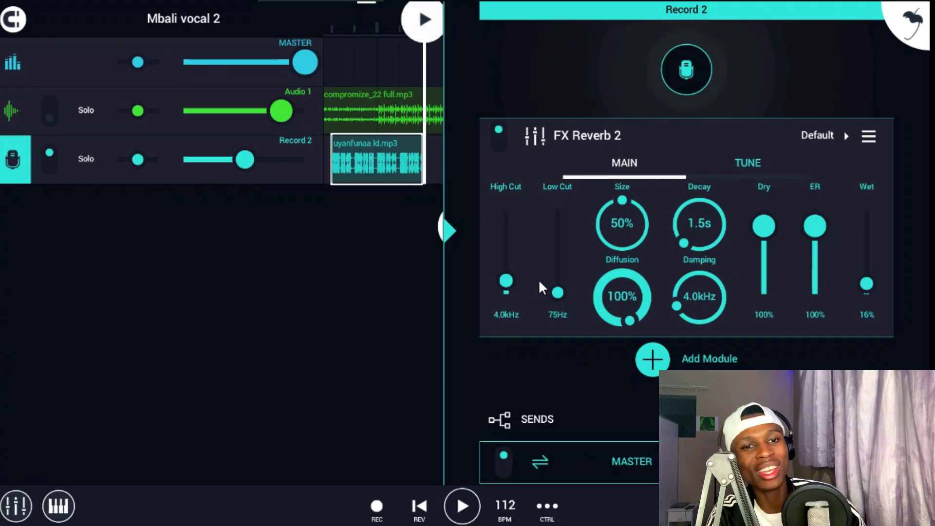
Step: Add a Graphic EQ effect below the reverb on the Record 2 vocal channel
{"action": "scroll", "coordinate": [482, 401], "scroll_direction": "down", "scroll_amount": 3}
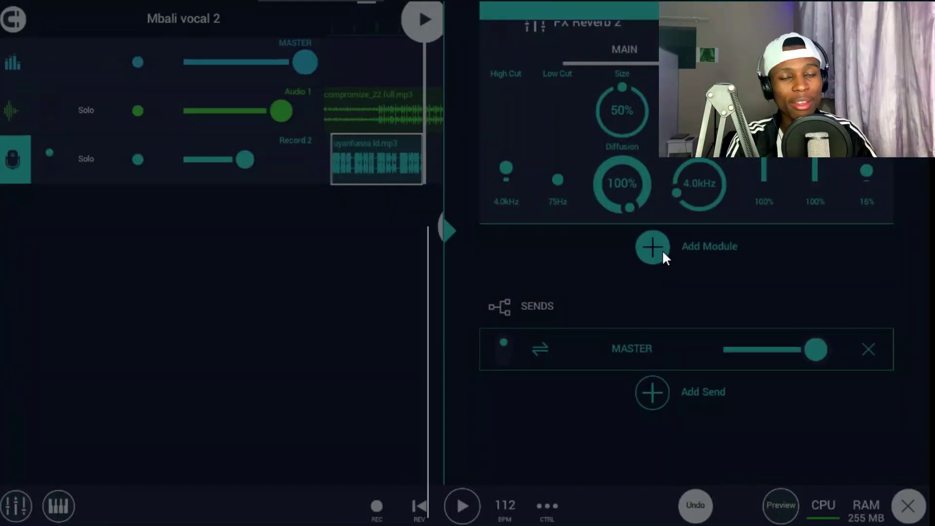
{"action": "left_click", "coordinate": [662, 250]}
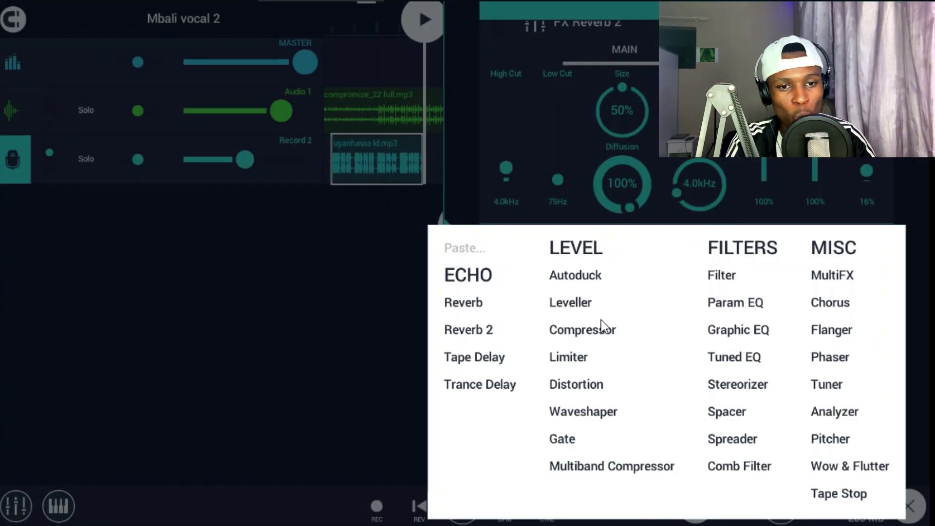
{"action": "left_click", "coordinate": [729, 331]}
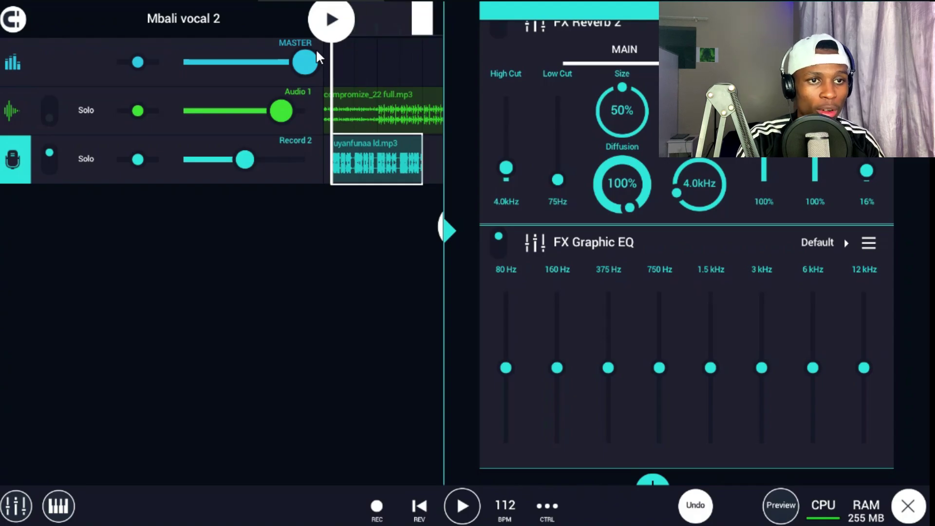
Step: Lower the master volume slightly and play the start of the vocal clip to check the level
{"action": "left_click_drag", "start_coordinate": [305, 61], "coordinate": [279, 73]}
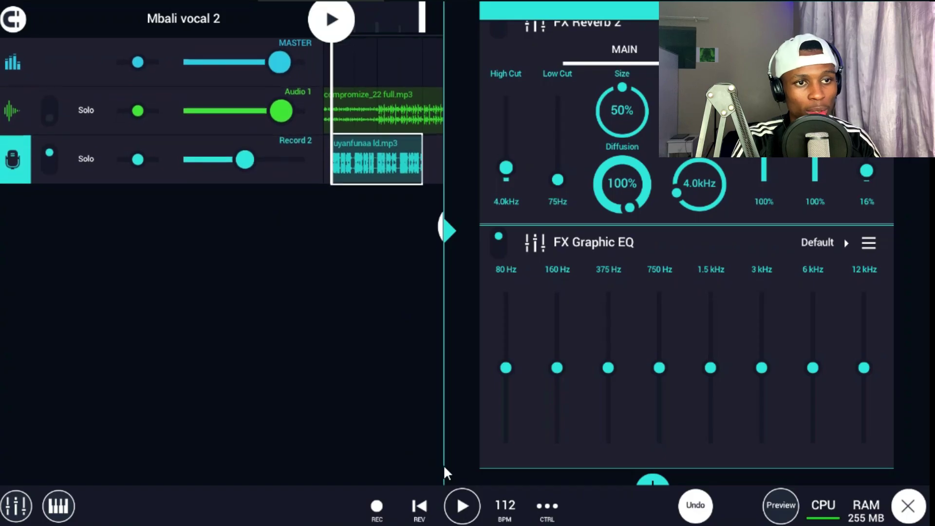
{"action": "left_click", "coordinate": [462, 507]}
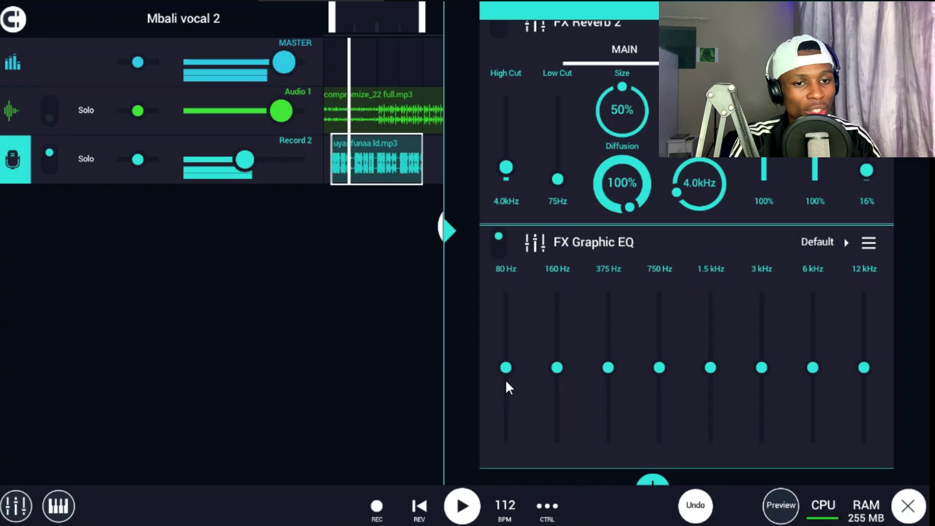
{"action": "left_click", "coordinate": [461, 507]}
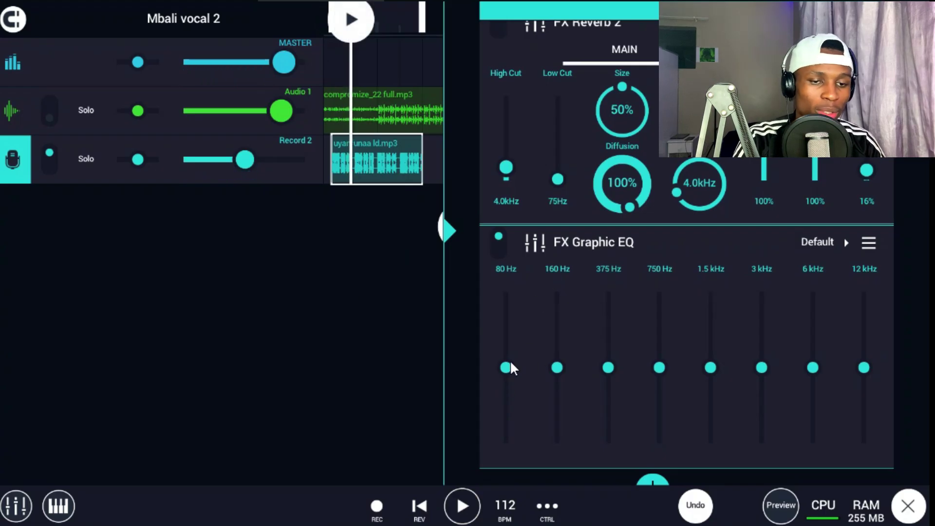
Step: Cut the graphic EQ's 80 Hz and 160 Hz bands to minimum and raise the master volume slightly while listening
{"action": "left_click_drag", "start_coordinate": [509, 368], "coordinate": [557, 479]}
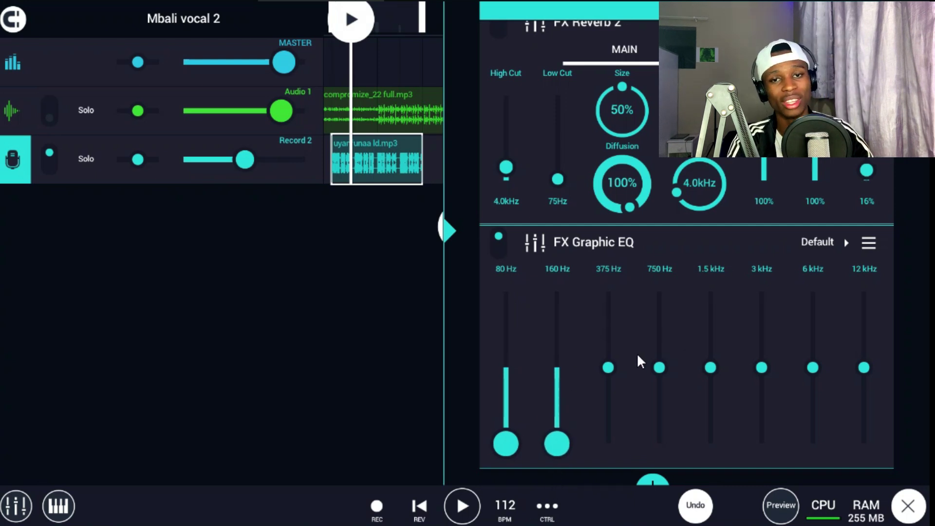
{"action": "key", "text": "space"}
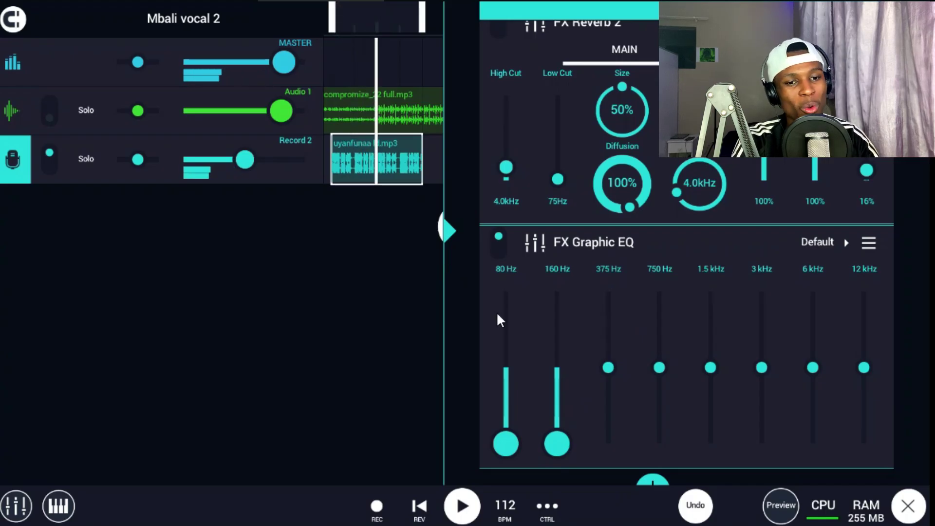
{"action": "key", "text": "space"}
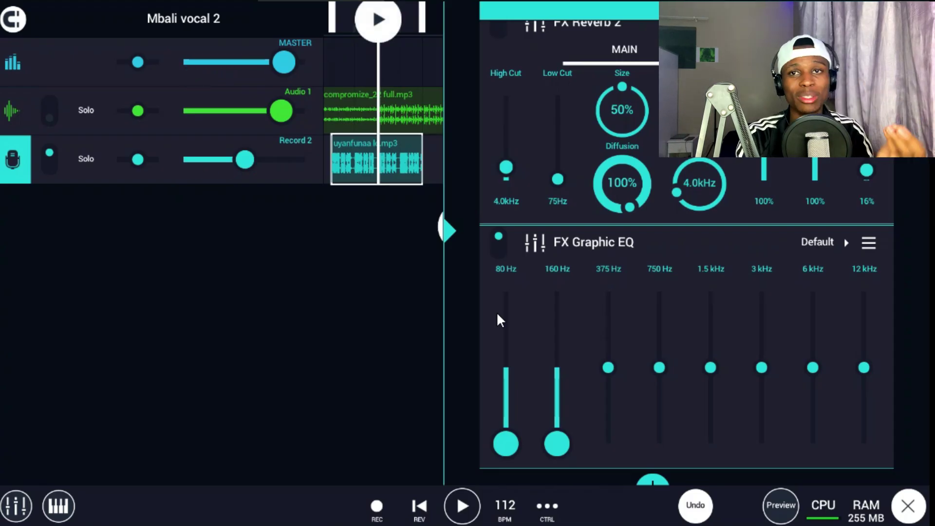
{"action": "key", "text": "space"}
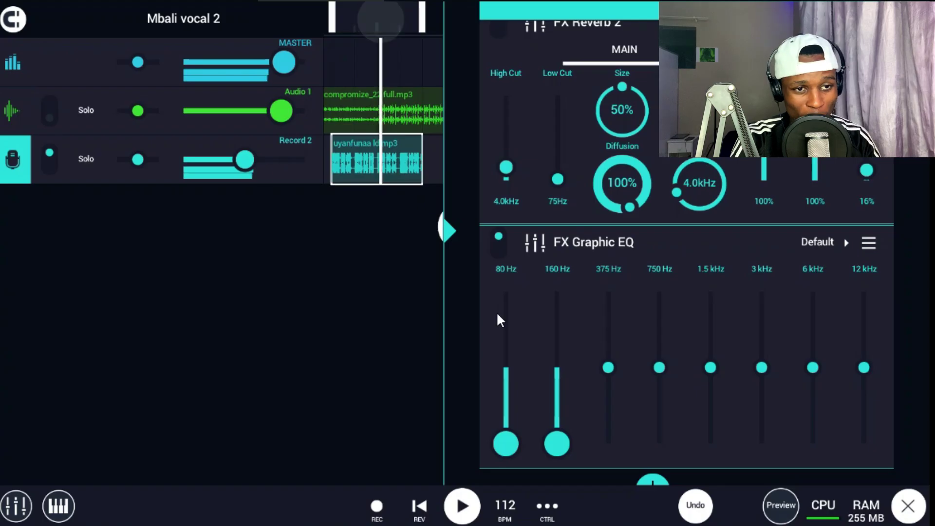
{"action": "left_click_drag", "start_coordinate": [284, 62], "coordinate": [297, 65]}
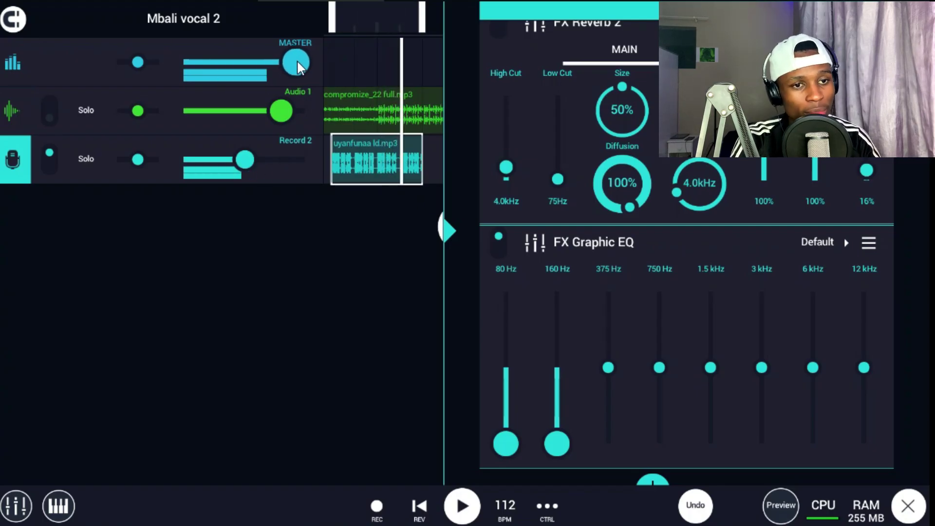
{"action": "left_click", "coordinate": [420, 509]}
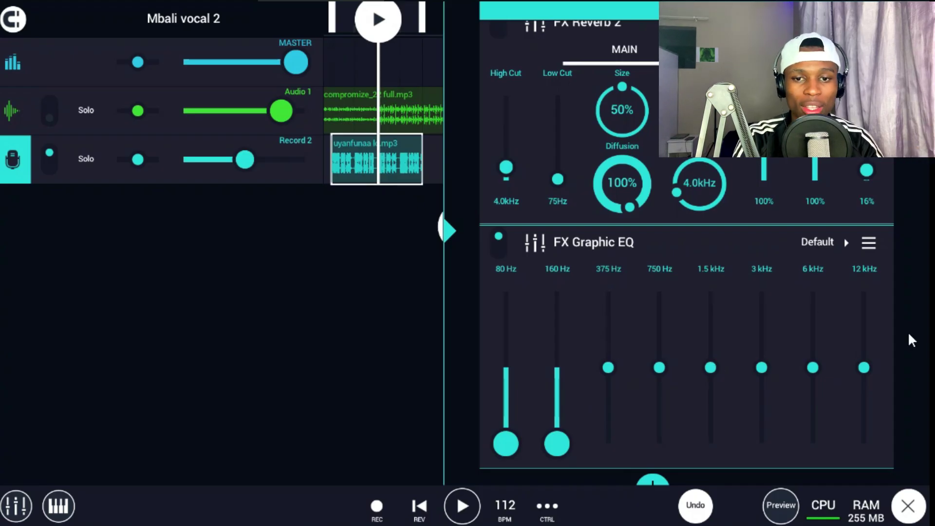
Step: Raise the graphic EQ's 12 kHz band to maximum and 6 kHz slightly, and set 1.5 kHz just below centre after sweeping it
{"action": "left_click", "coordinate": [864, 293]}
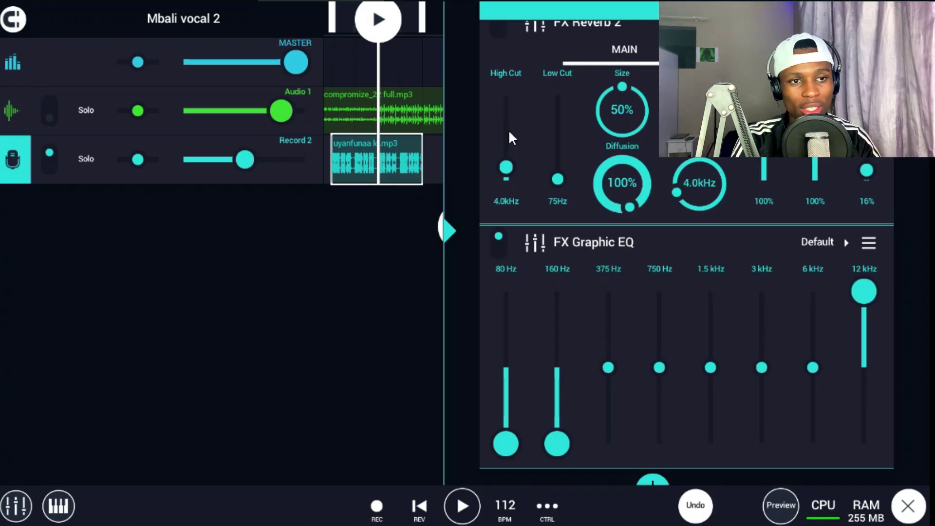
{"action": "left_click_drag", "start_coordinate": [383, 35], "coordinate": [329, 46]}
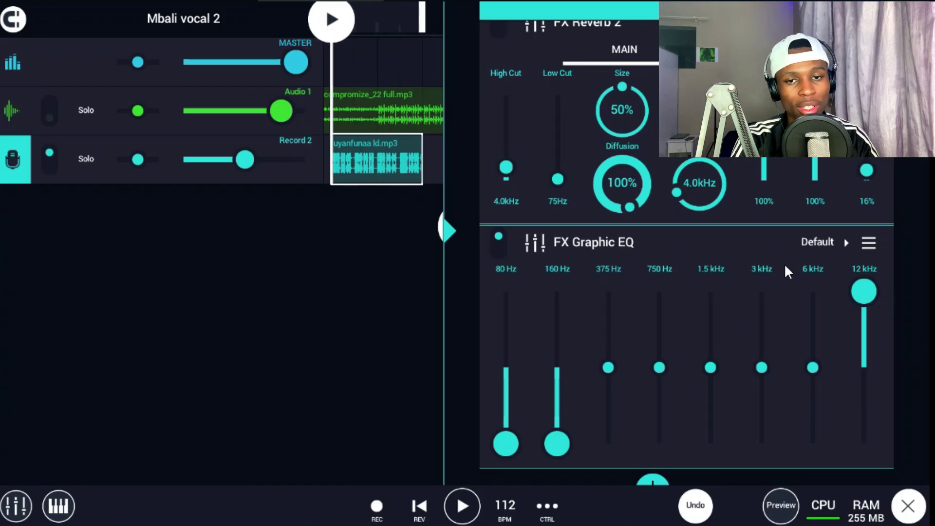
{"action": "key", "text": "space"}
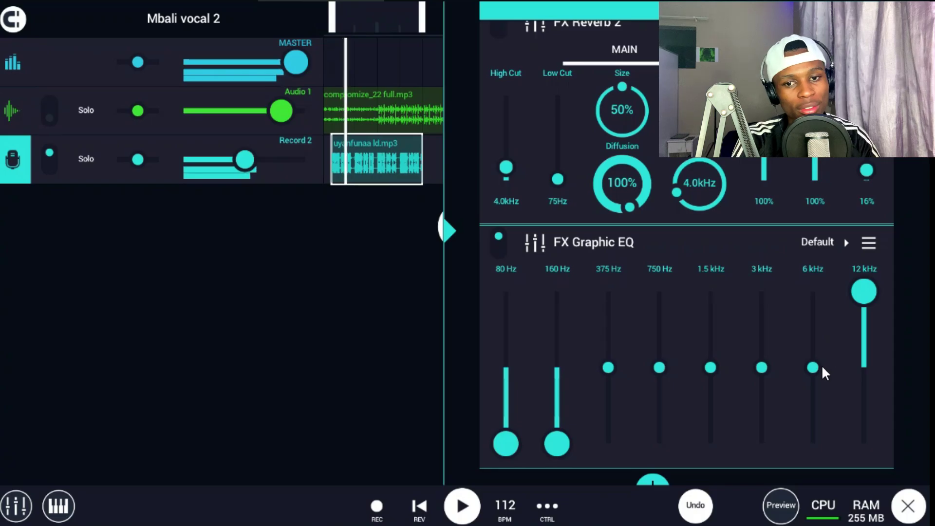
{"action": "mouse_move", "coordinate": [818, 367]}
{"action": "left_mouse_down"}
{"action": "mouse_move", "coordinate": [816, 299]}
{"action": "mouse_move", "coordinate": [818, 373]}
{"action": "mouse_move", "coordinate": [818, 352]}
{"action": "left_mouse_up"}
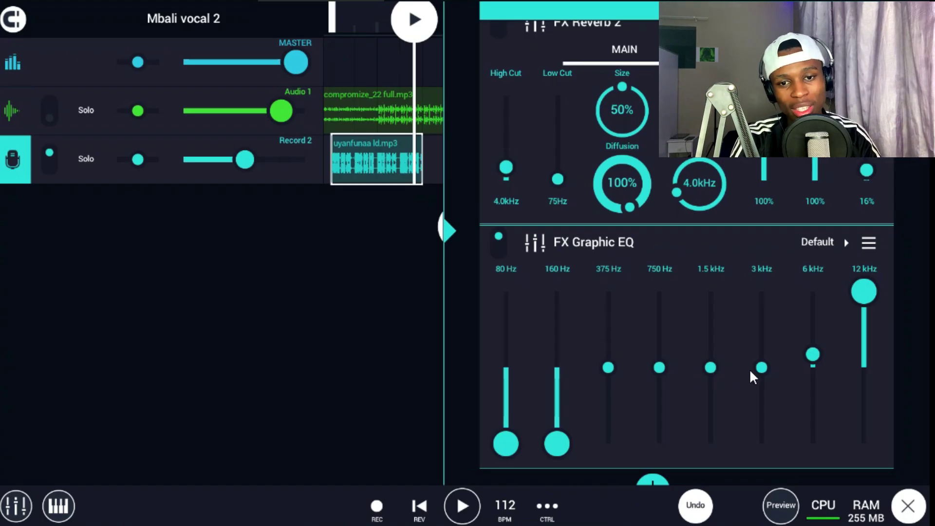
{"action": "left_click_drag", "start_coordinate": [712, 370], "coordinate": [715, 288]}
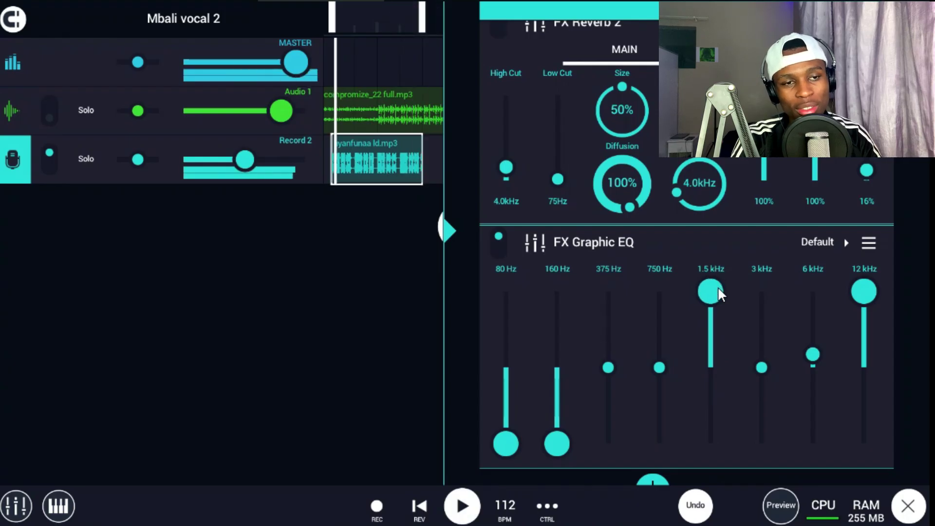
{"action": "left_click_drag", "start_coordinate": [716, 292], "coordinate": [711, 341]}
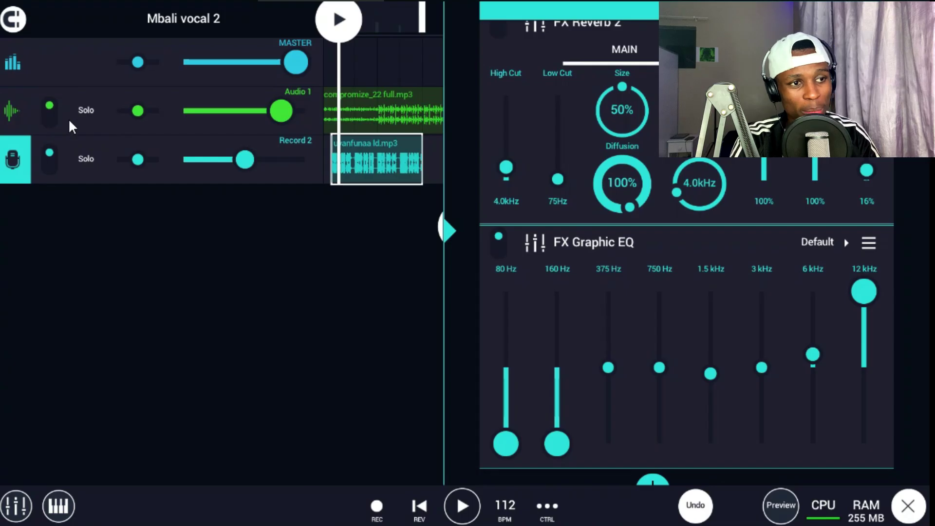
Step: Set the Reverb 2 wet level to 18% and lower the Record 2 volume slightly while playing with the beat
{"action": "key", "text": "space"}
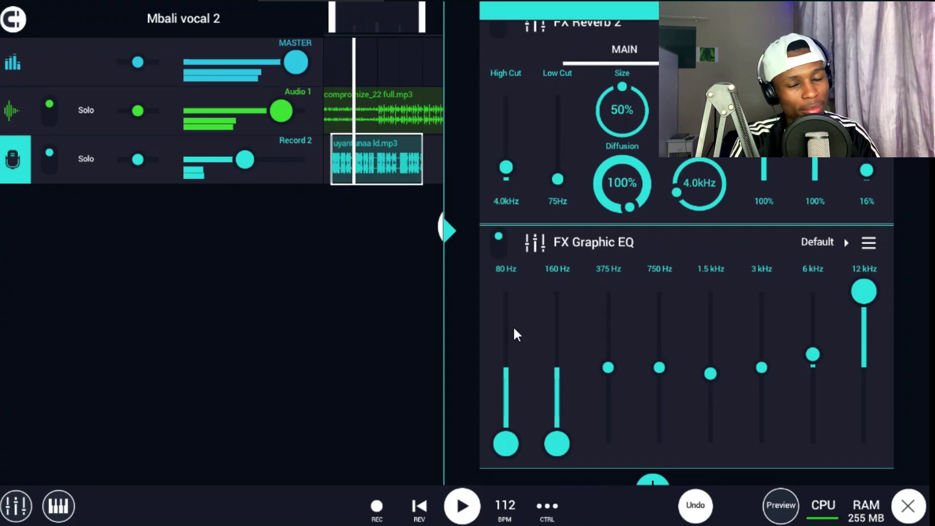
{"action": "left_click_drag", "start_coordinate": [869, 169], "coordinate": [867, 168]}
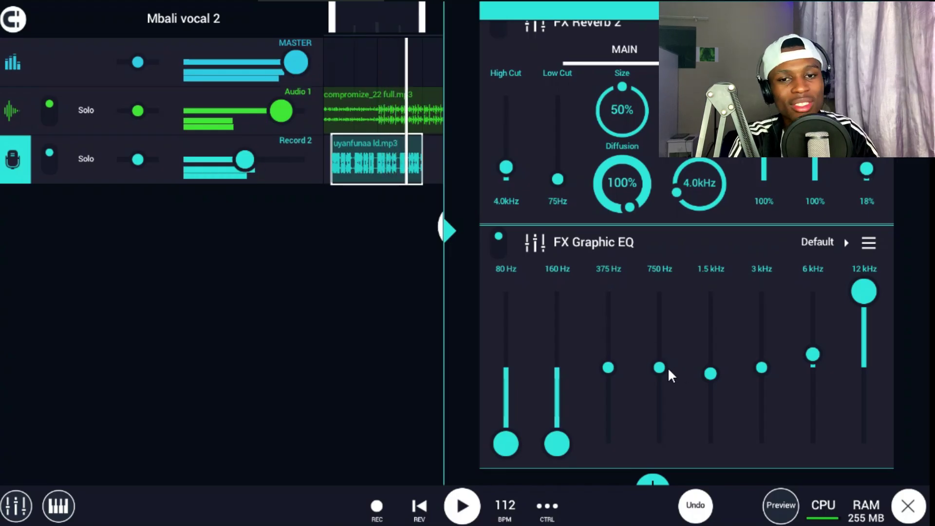
{"action": "left_click_drag", "start_coordinate": [242, 168], "coordinate": [238, 167]}
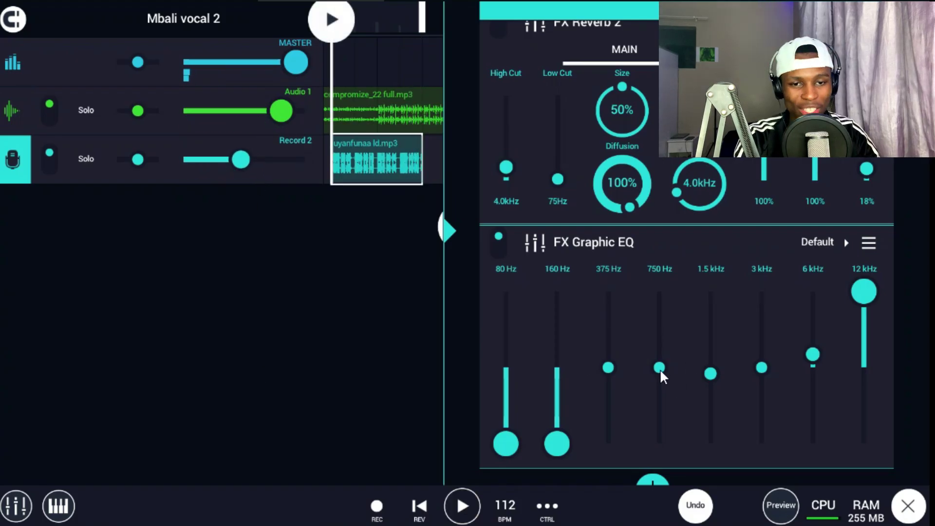
Step: Sweep the graphic EQ's 750 Hz band, settle it slightly below centre, and lower the 1.5 kHz band a little more
{"action": "left_click_drag", "start_coordinate": [660, 366], "coordinate": [663, 304]}
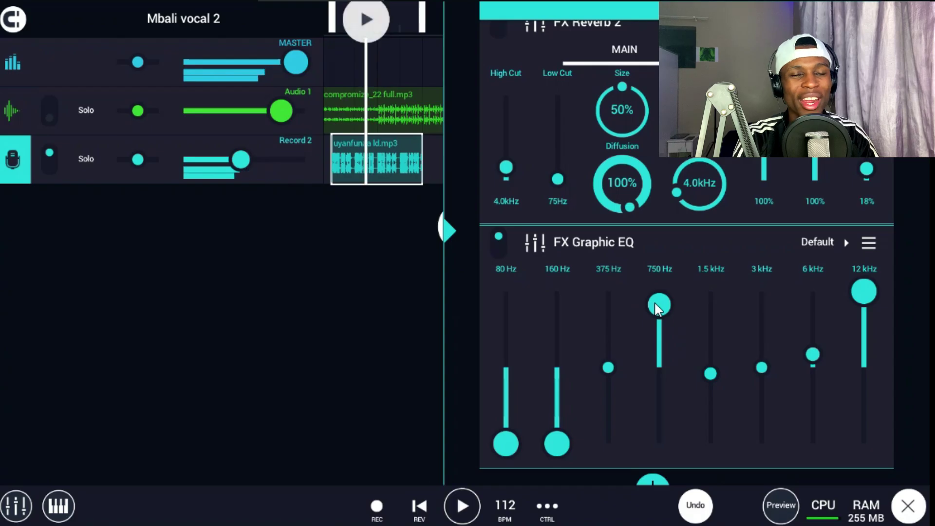
{"action": "left_click_drag", "start_coordinate": [658, 307], "coordinate": [660, 400]}
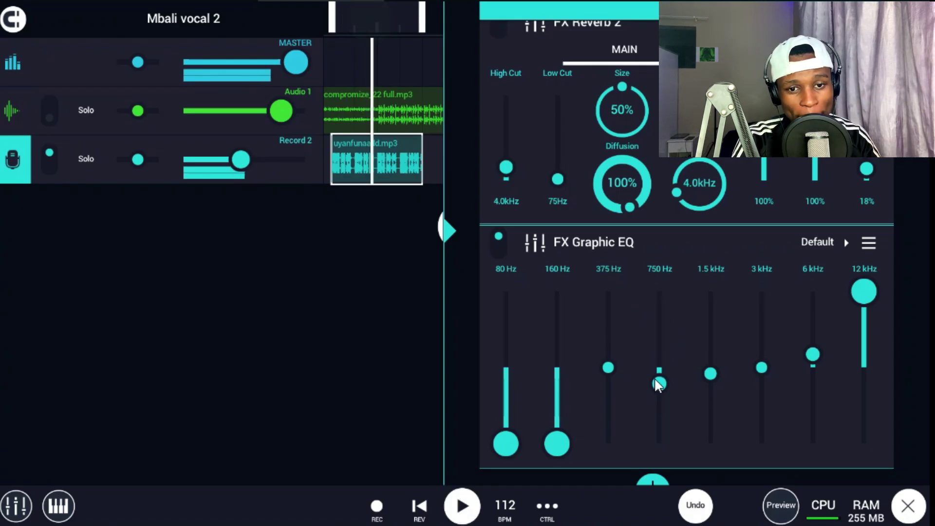
{"action": "left_click_drag", "start_coordinate": [710, 373], "coordinate": [660, 374]}
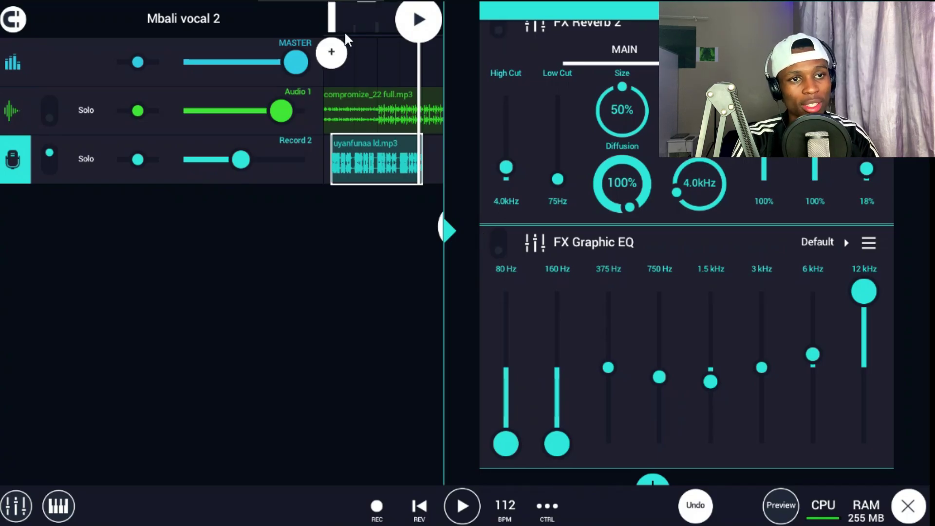
Step: Play the vocal without the graphic EQ, then switch the EQ back on and unmute the beat to hear both together
{"action": "left_click_drag", "start_coordinate": [382, 37], "coordinate": [318, 71]}
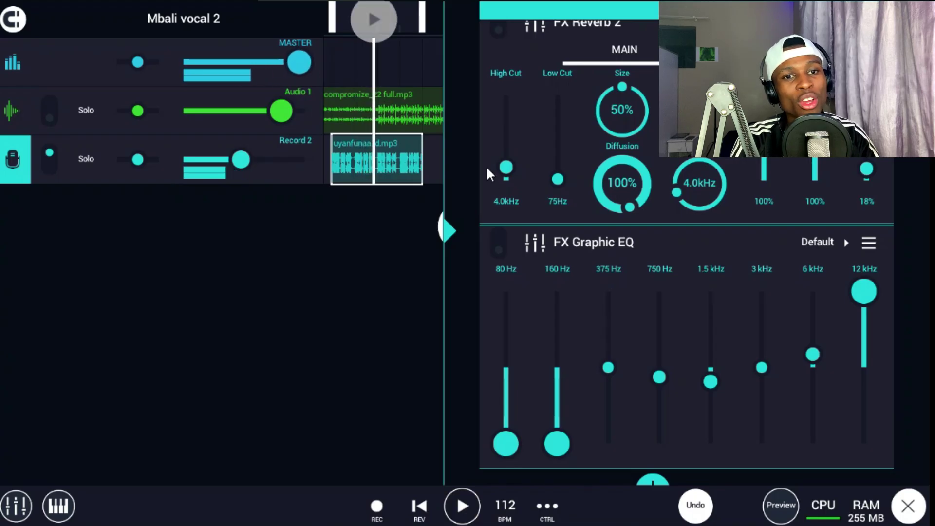
{"action": "key", "text": "space"}
{"action": "left_click", "coordinate": [498, 238]}
{"action": "key", "text": "space"}
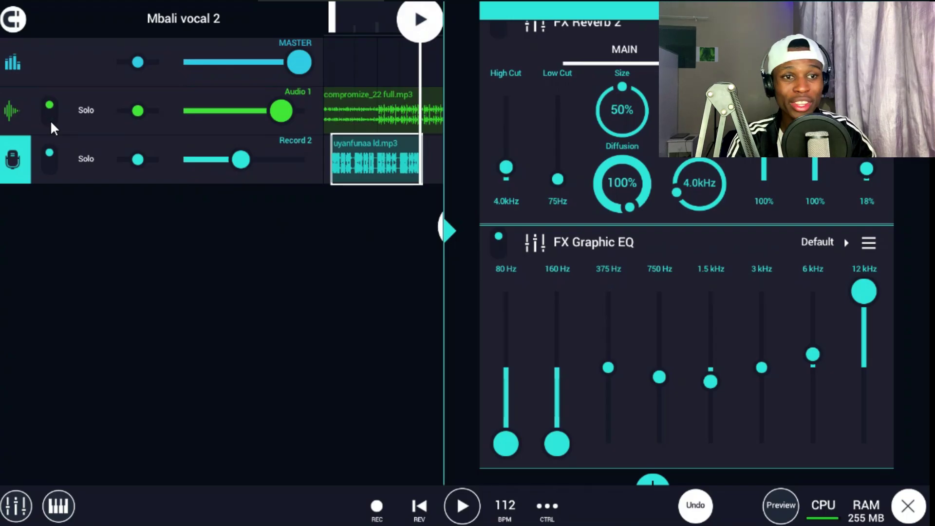
{"action": "left_click", "coordinate": [411, 39]}
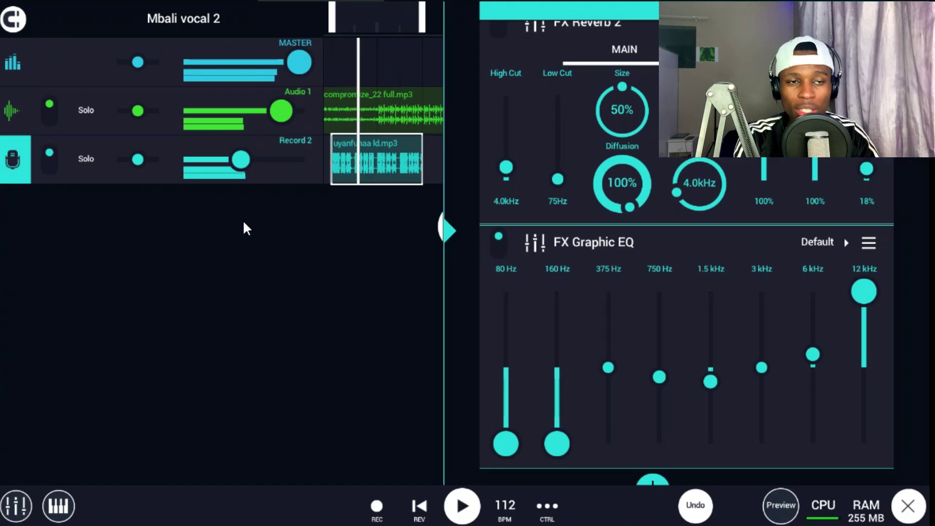
{"action": "left_click", "coordinate": [447, 228]}
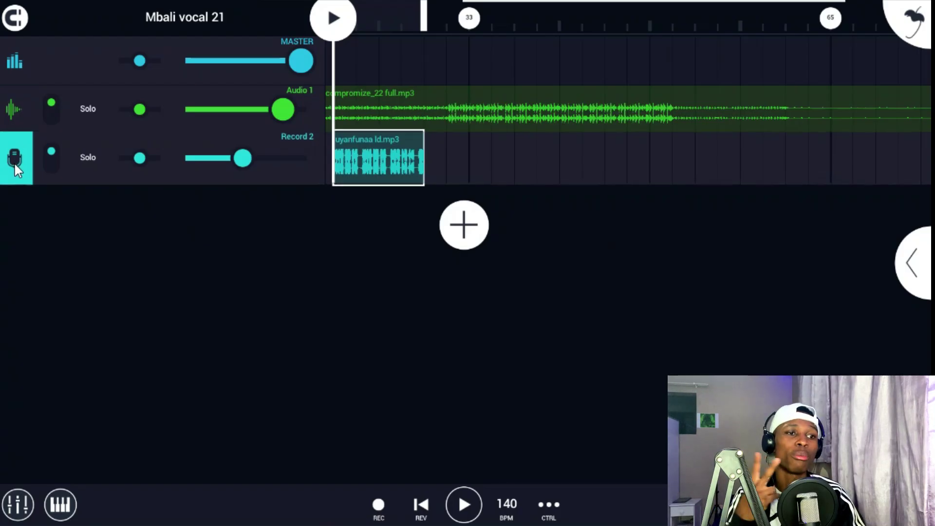
Step: Clone the Record 2 vocal channel, select the copied clip and play both vocals with the beat
{"action": "left_click", "coordinate": [14, 164]}
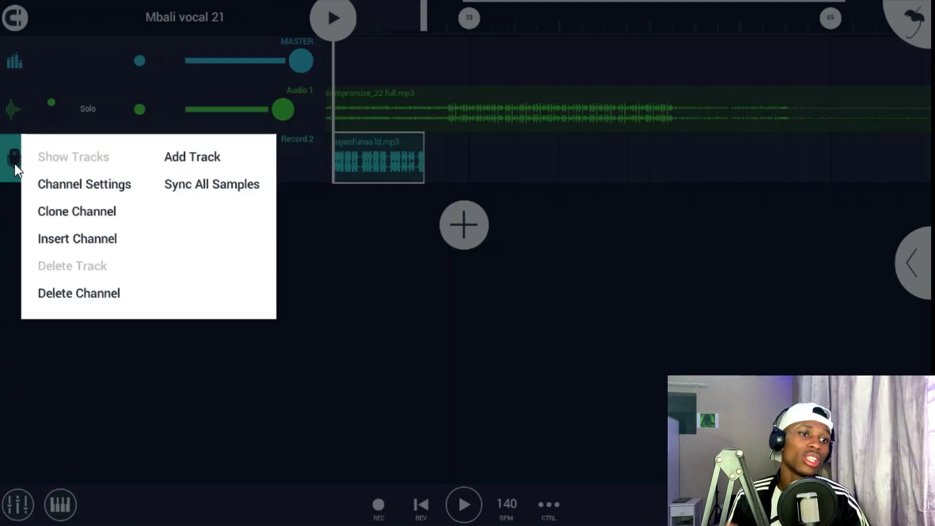
{"action": "left_click", "coordinate": [63, 215]}
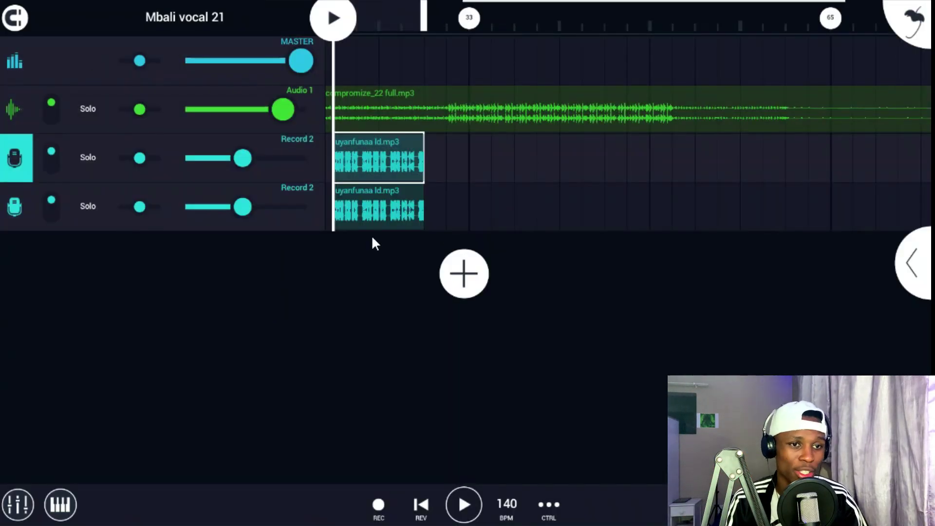
{"action": "left_click", "coordinate": [375, 210]}
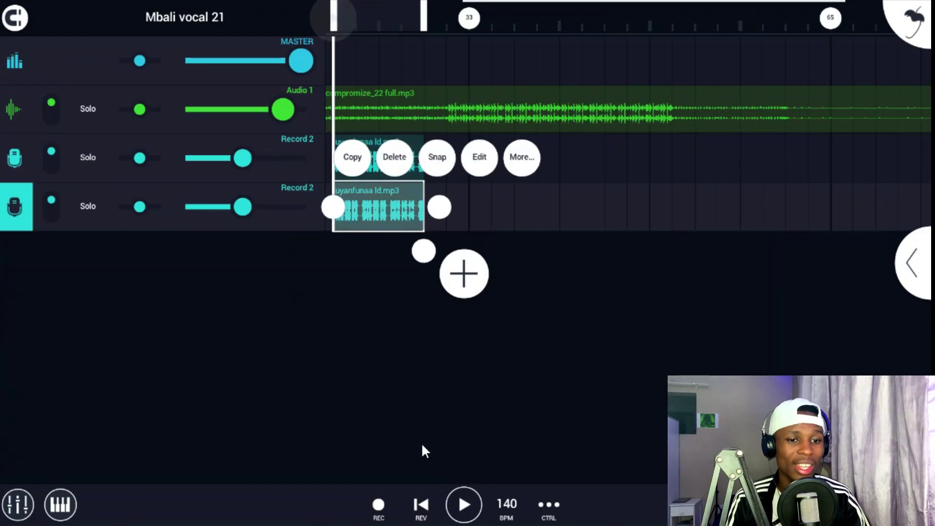
{"action": "left_click", "coordinate": [457, 516]}
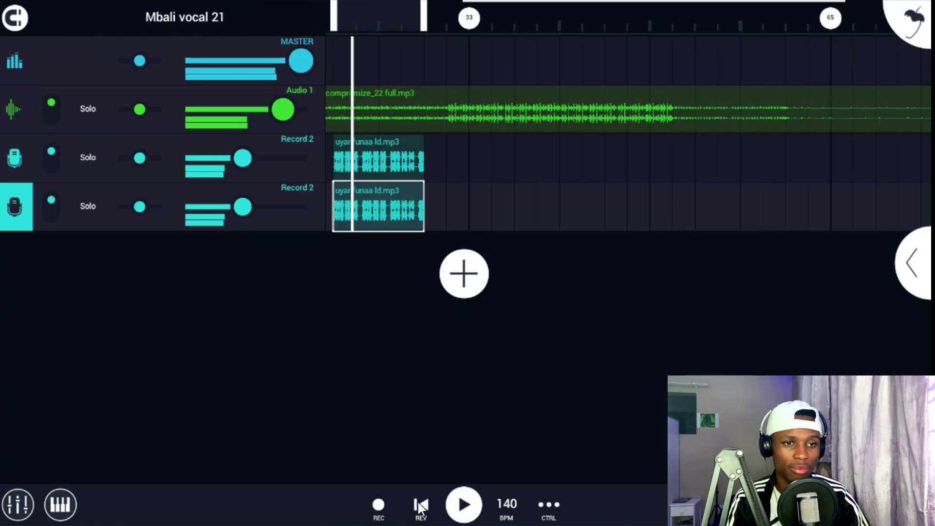
{"action": "left_click", "coordinate": [419, 506]}
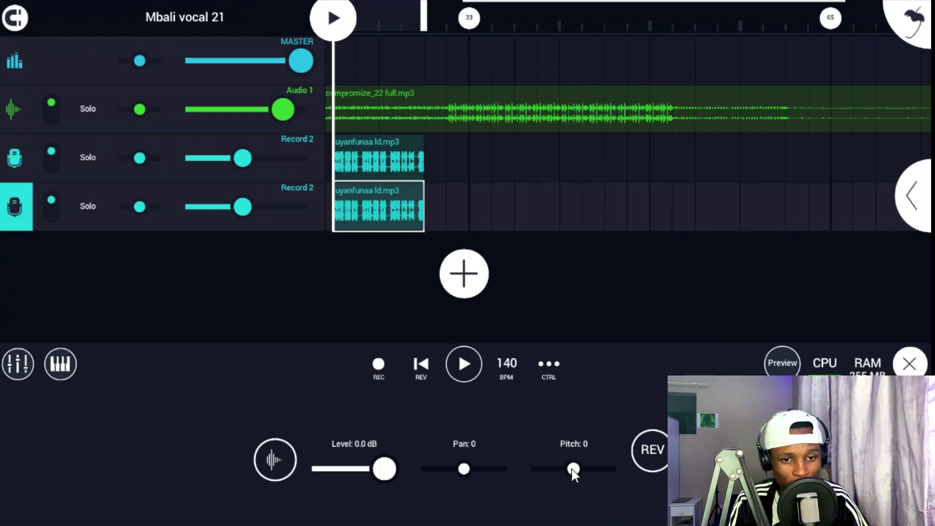
Step: Set the cloned vocal clip's pitch to -4 with sync on, and play it with the original vocal channel muted
{"action": "left_click_drag", "start_coordinate": [568, 472], "coordinate": [551, 475]}
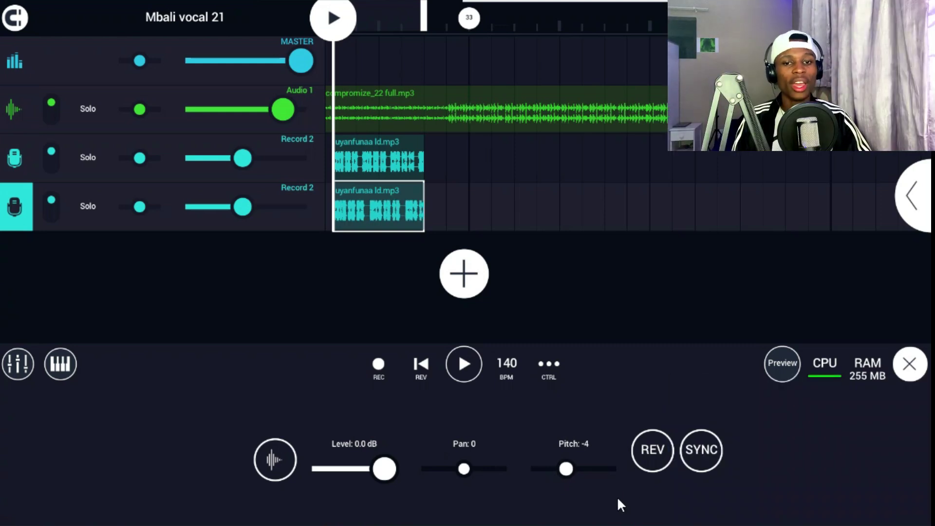
{"action": "left_click", "coordinate": [692, 455]}
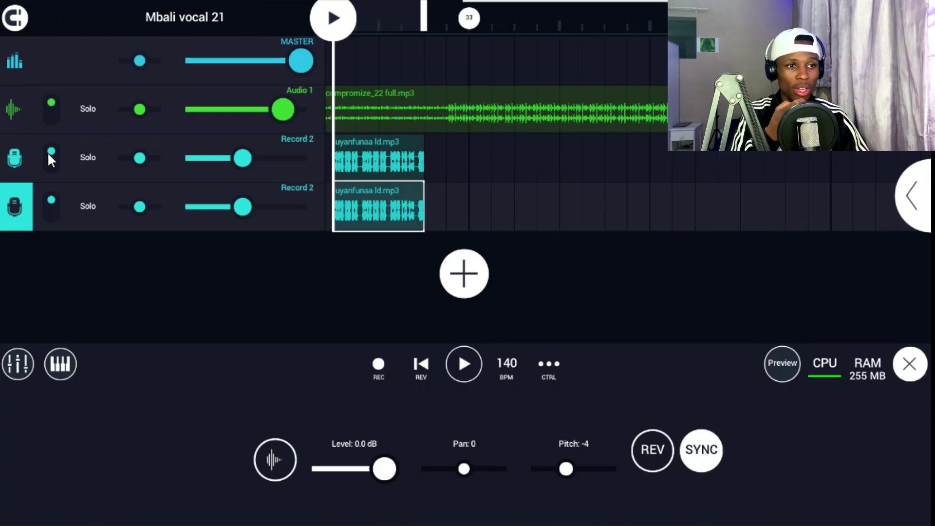
{"action": "left_click", "coordinate": [464, 365]}
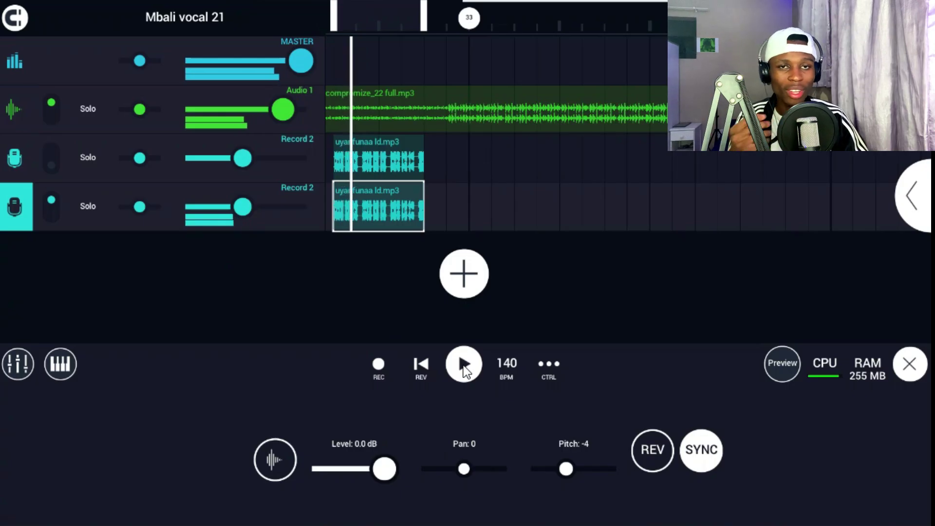
{"action": "left_click", "coordinate": [428, 364]}
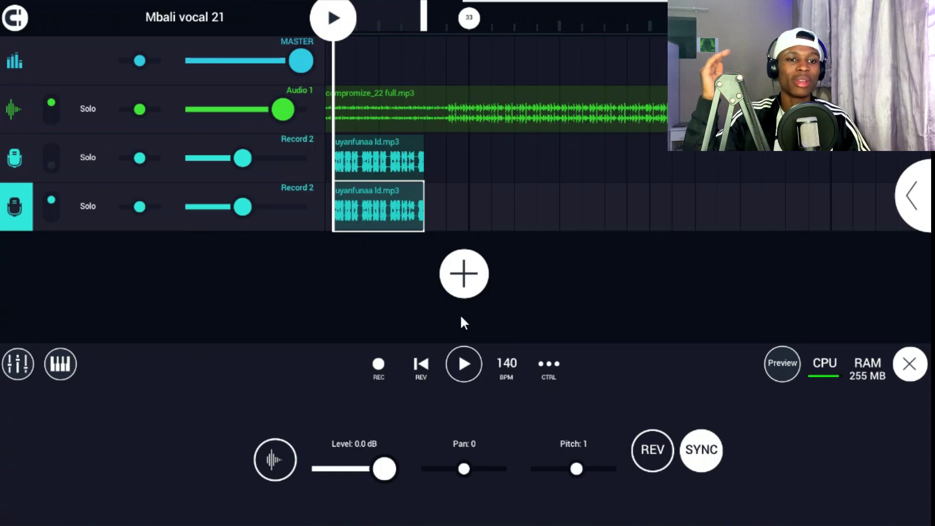
Step: Try the cloned vocal clip at pitch 1 over the beat, and set its pitch back to -4
{"action": "left_click", "coordinate": [464, 366]}
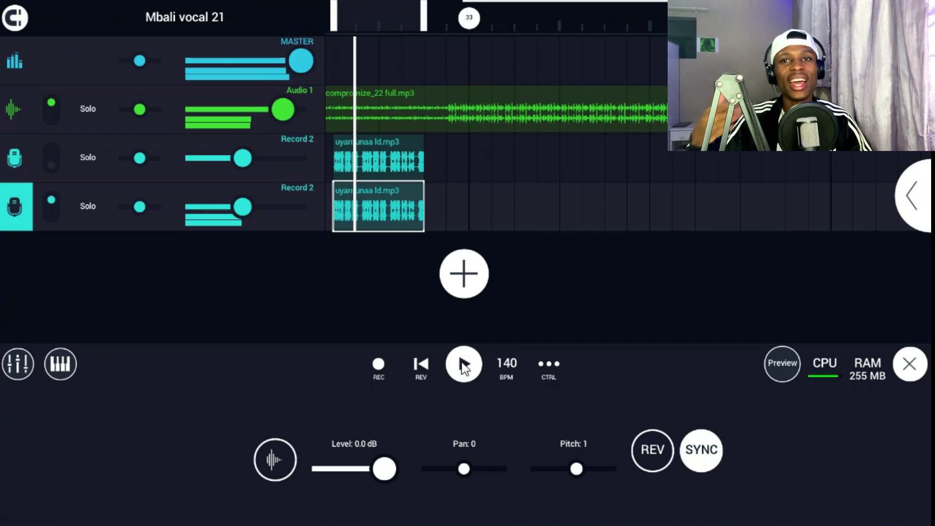
{"action": "left_click", "coordinate": [422, 366]}
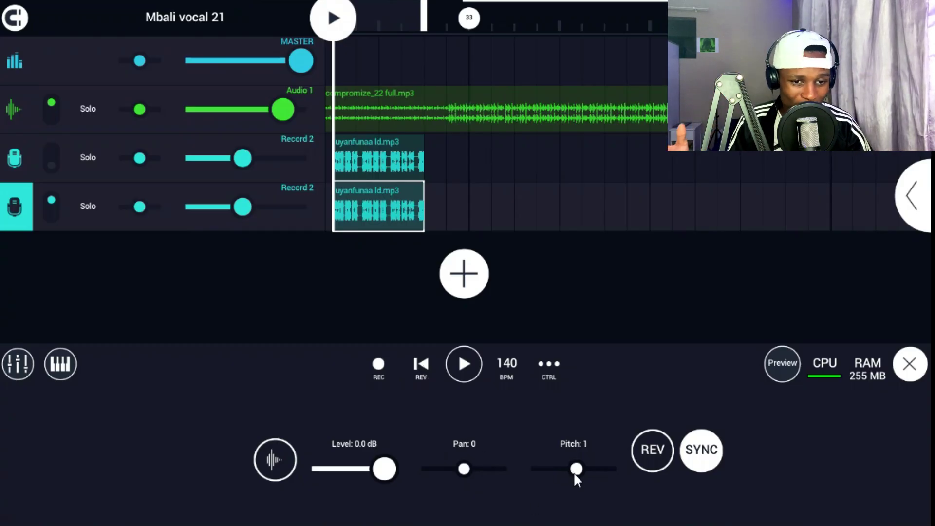
{"action": "left_click_drag", "start_coordinate": [562, 475], "coordinate": [548, 482]}
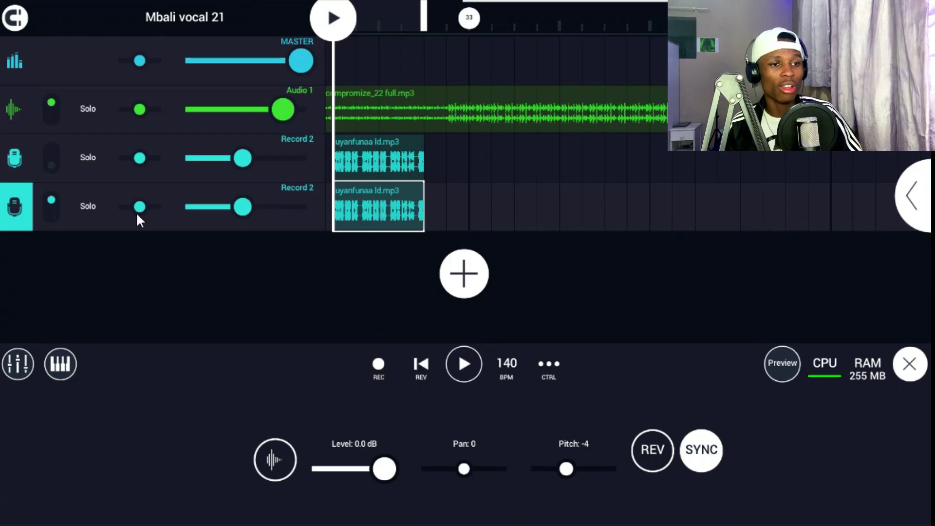
Step: Unmute the original vocal channel and lower the cloned channel's volume below it, fine-tuning the balance during playback with the beat
{"action": "left_click", "coordinate": [54, 168]}
{"action": "left_click_drag", "start_coordinate": [219, 232], "coordinate": [206, 229]}
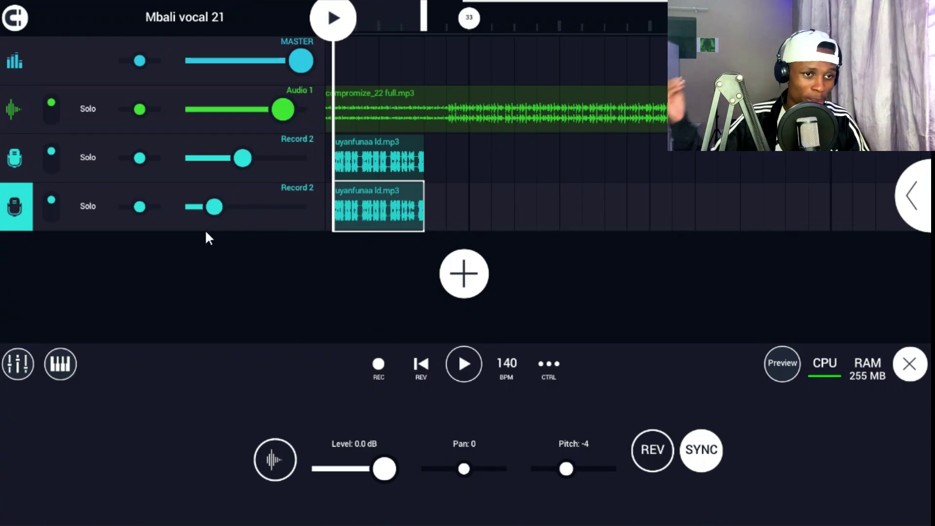
{"action": "left_click", "coordinate": [357, 165]}
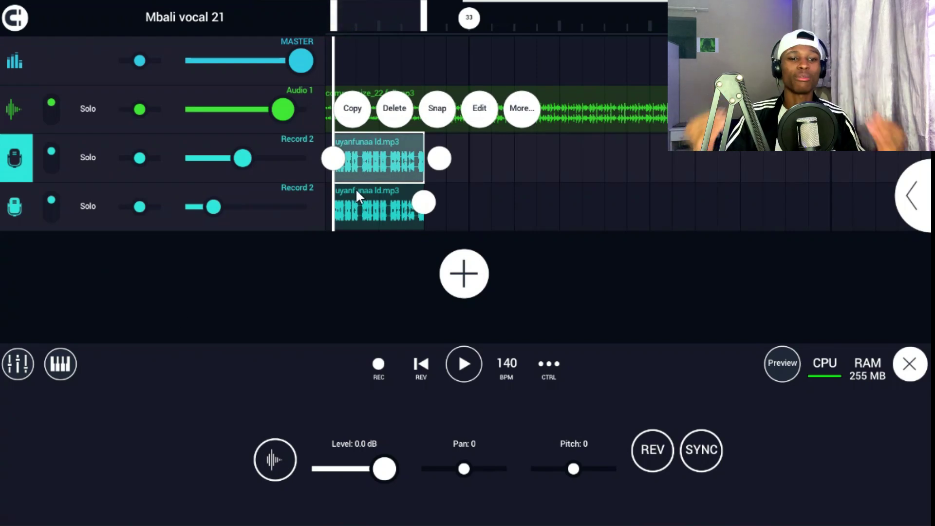
{"action": "left_click", "coordinate": [471, 364]}
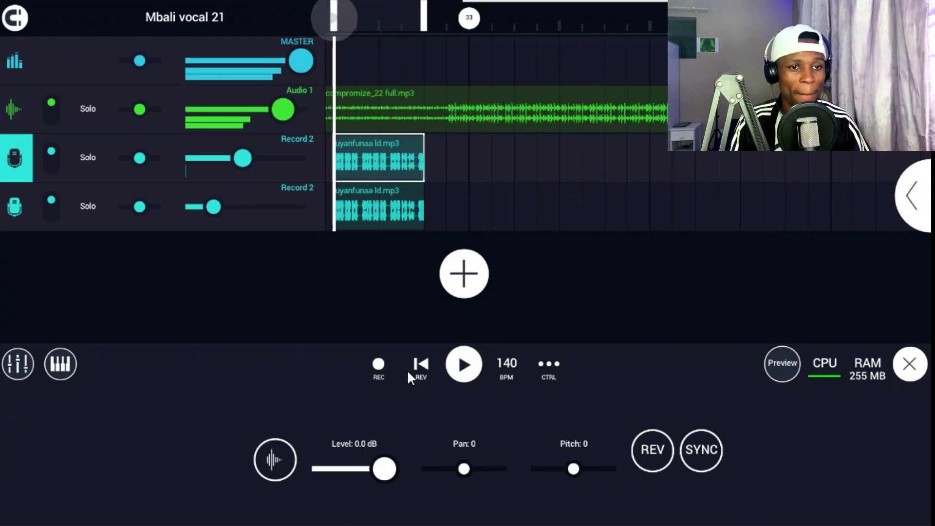
{"action": "left_click_drag", "start_coordinate": [209, 210], "coordinate": [217, 210]}
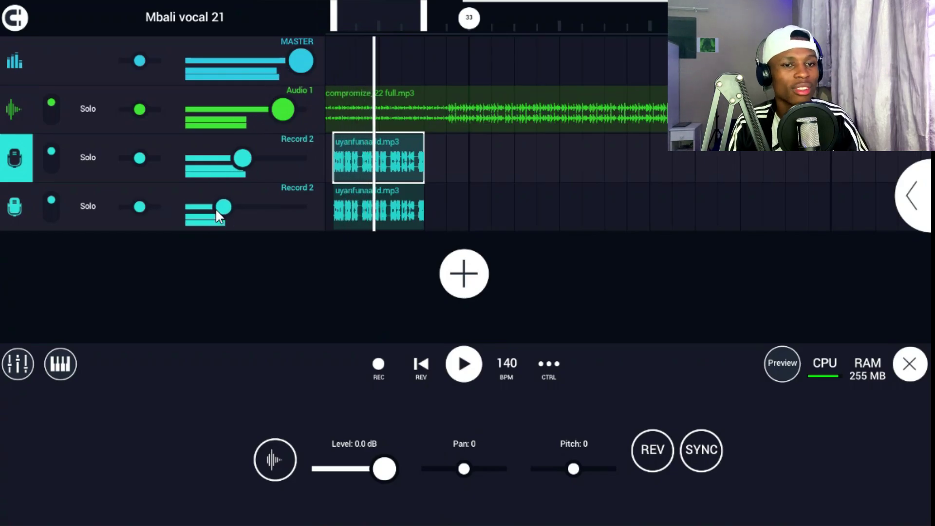
{"action": "left_click_drag", "start_coordinate": [223, 208], "coordinate": [220, 208]}
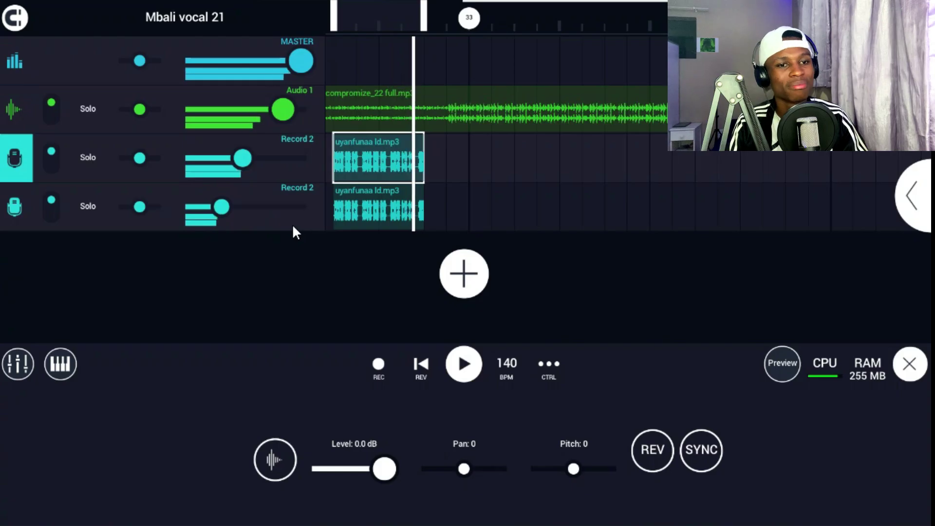
{"action": "left_click", "coordinate": [420, 366]}
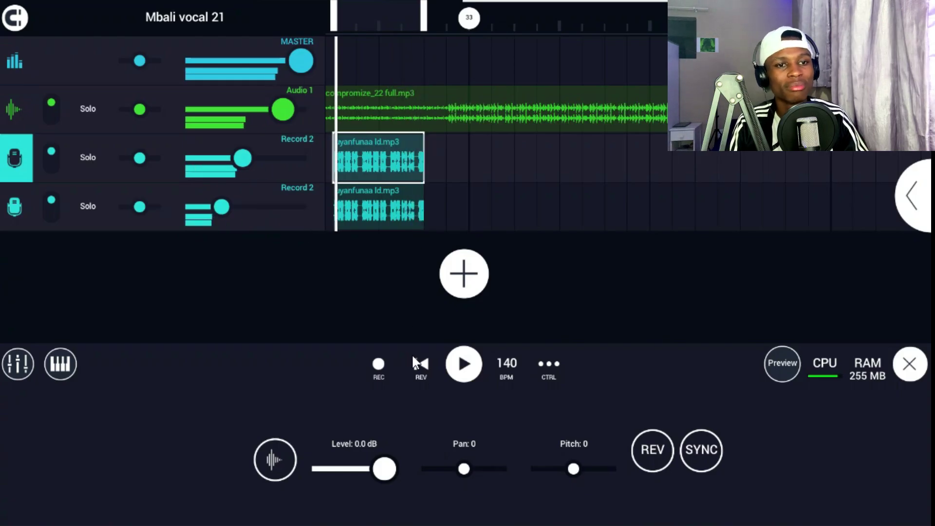
{"action": "left_click", "coordinate": [420, 373]}
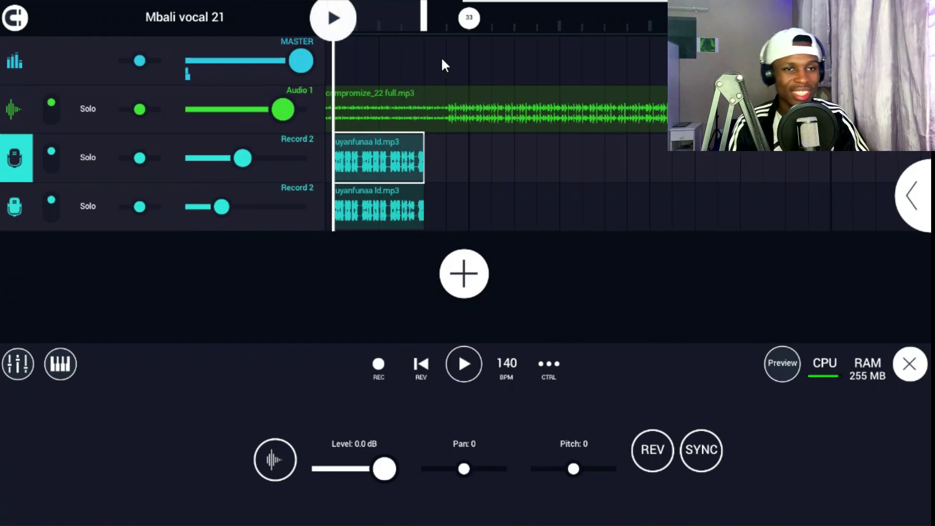
Step: Extend the playback loop to about bar 43 and lengthen both vocal clips together so they repeat until about bar 41
{"action": "left_click_drag", "start_coordinate": [426, 22], "coordinate": [560, 29]}
{"action": "left_click", "coordinate": [582, 51]}
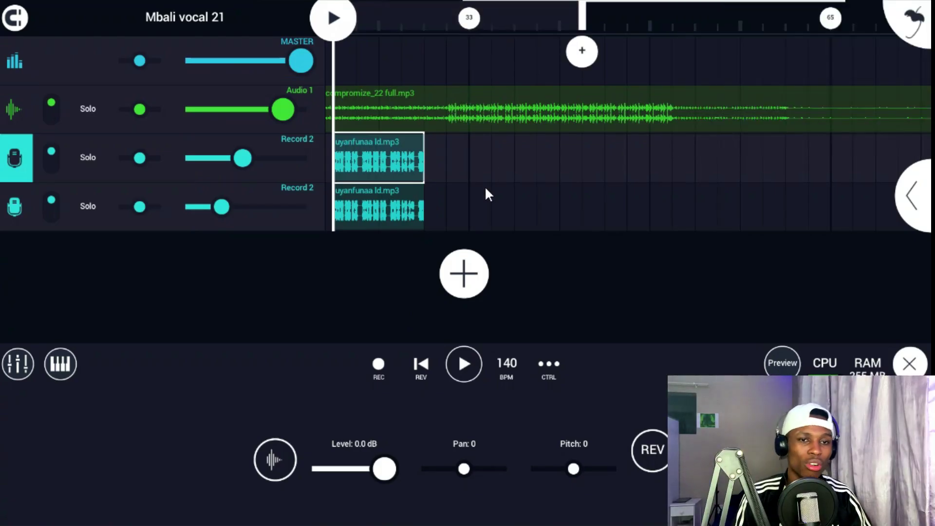
{"action": "left_click", "coordinate": [414, 209]}
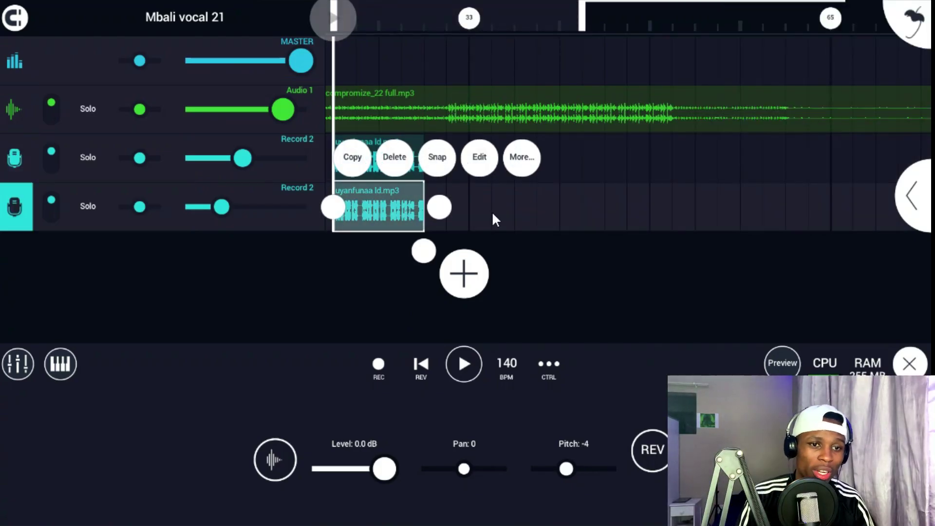
{"action": "left_click", "coordinate": [396, 200]}
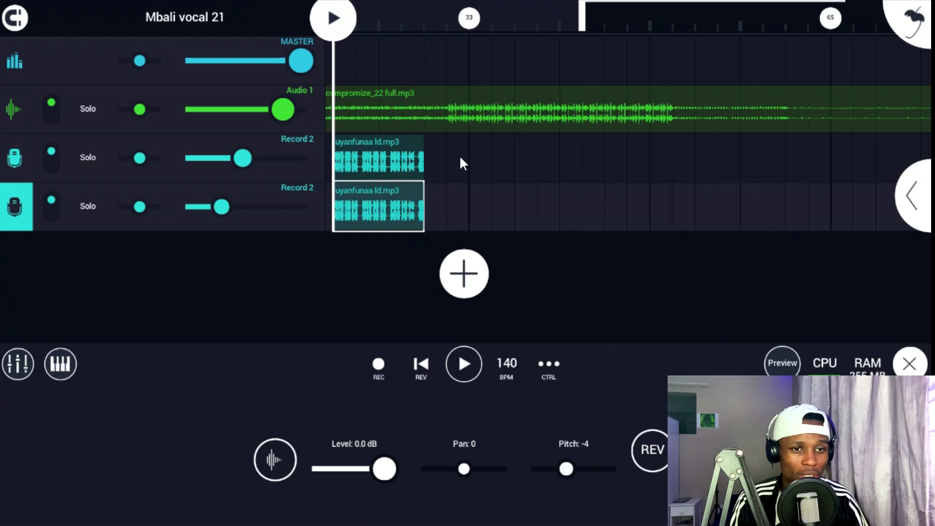
{"action": "left_click", "coordinate": [401, 218]}
{"action": "left_click_drag", "start_coordinate": [480, 183], "coordinate": [628, 190]}
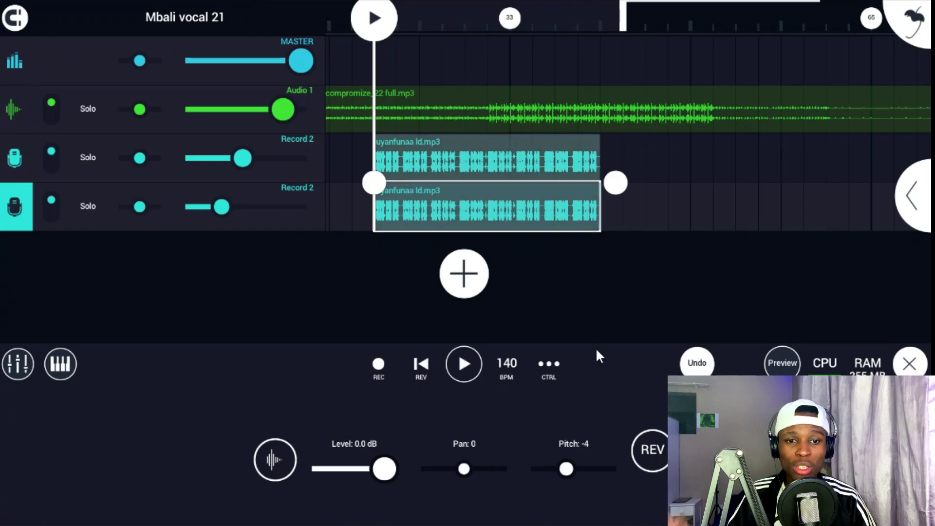
Step: Set the cloned channel's Reverb 2 ER level to 101% and play the extended vocals with the beat
{"action": "left_click", "coordinate": [912, 262]}
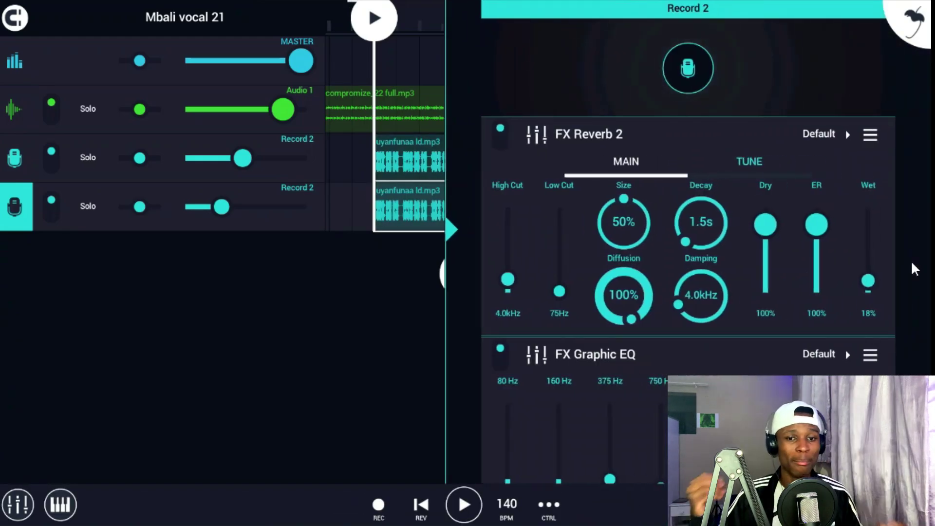
{"action": "left_click_drag", "start_coordinate": [816, 263], "coordinate": [826, 243]}
{"action": "left_click", "coordinate": [464, 504]}
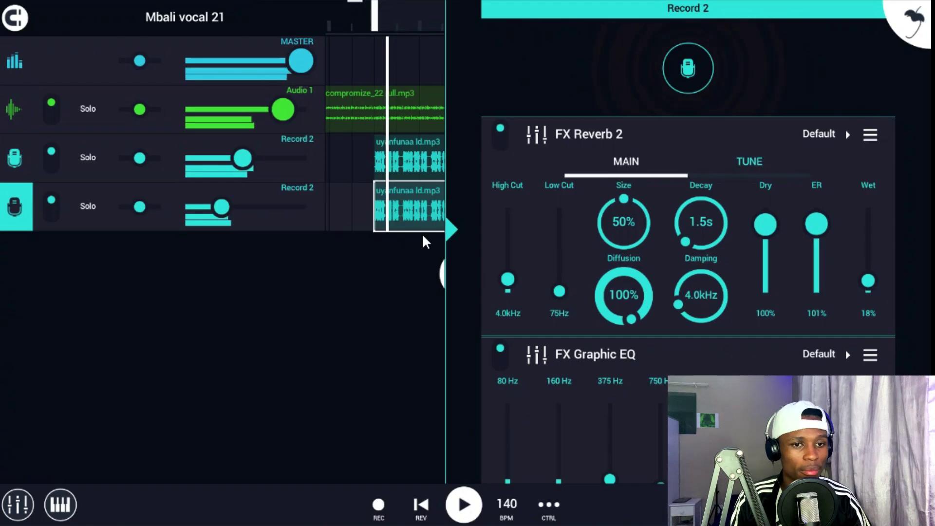
{"action": "left_click", "coordinate": [454, 227]}
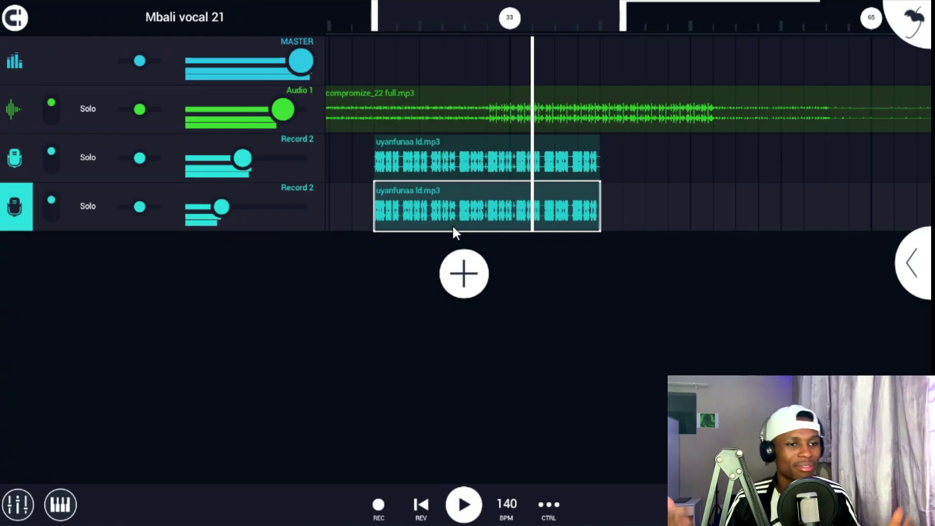
{"action": "left_click_drag", "start_coordinate": [231, 216], "coordinate": [226, 212]}
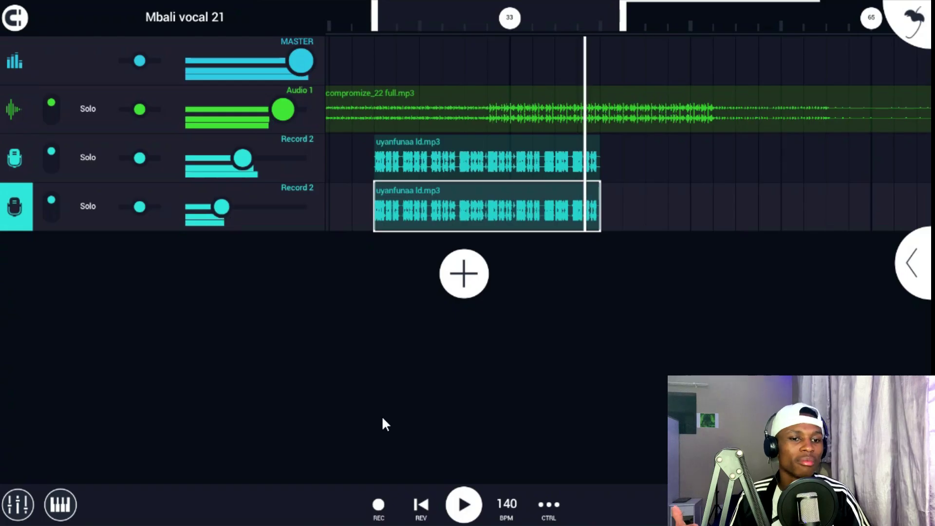
{"action": "left_click", "coordinate": [419, 500]}
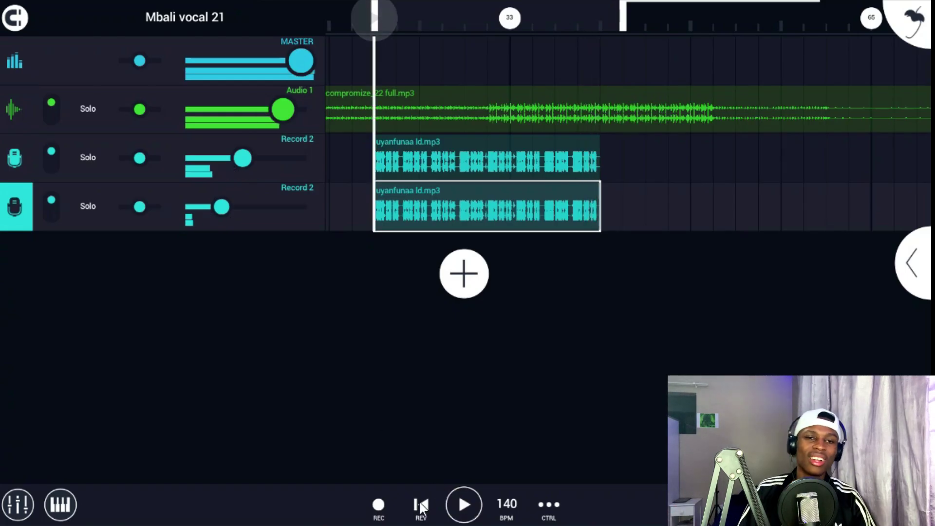
Step: Review the cloned channel's Reverb 2, graphic EQ and send settings
{"action": "left_click", "coordinate": [921, 282]}
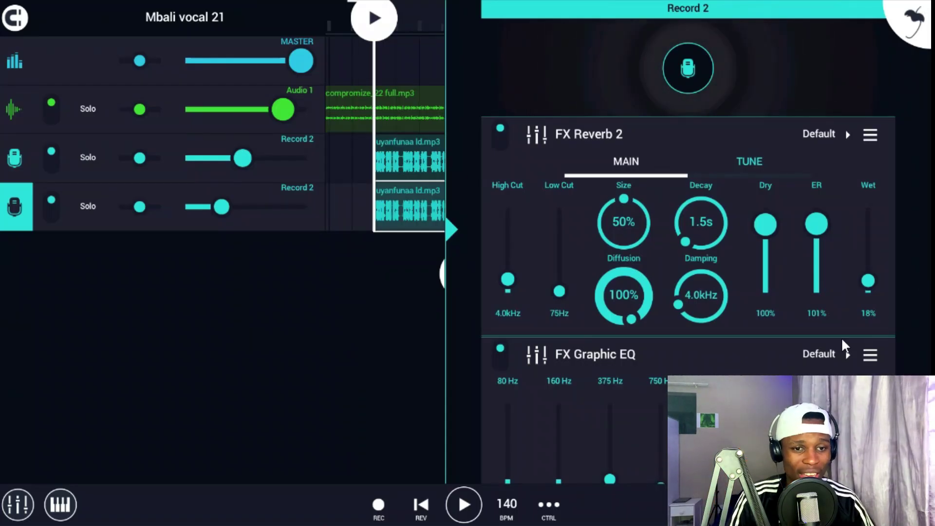
{"action": "scroll", "coordinate": [483, 342], "scroll_direction": "down", "scroll_amount": 1}
{"action": "scroll", "coordinate": [477, 344], "scroll_direction": "down", "scroll_amount": 5}
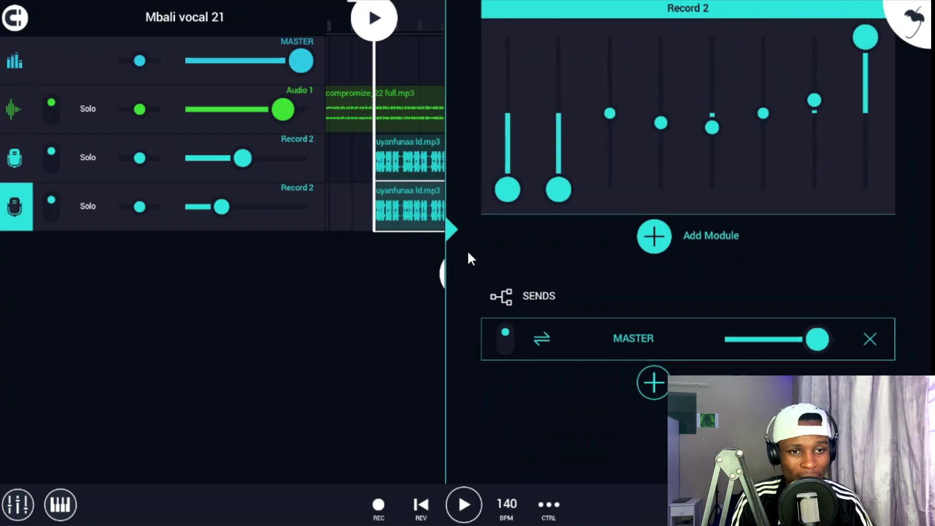
{"action": "left_click", "coordinate": [453, 227]}
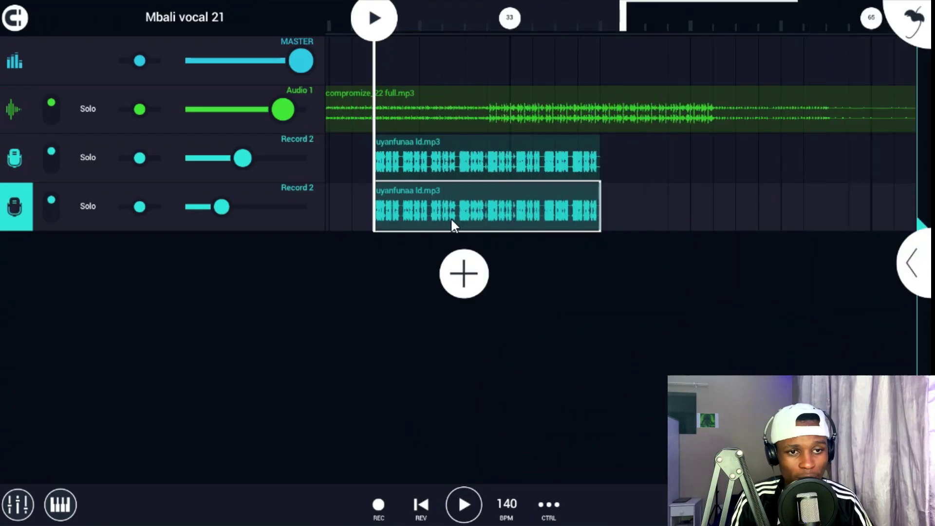
Step: Add a Trance Delay to the original vocal channel's effects and set its delay time to 1/1
{"action": "left_click", "coordinate": [437, 171]}
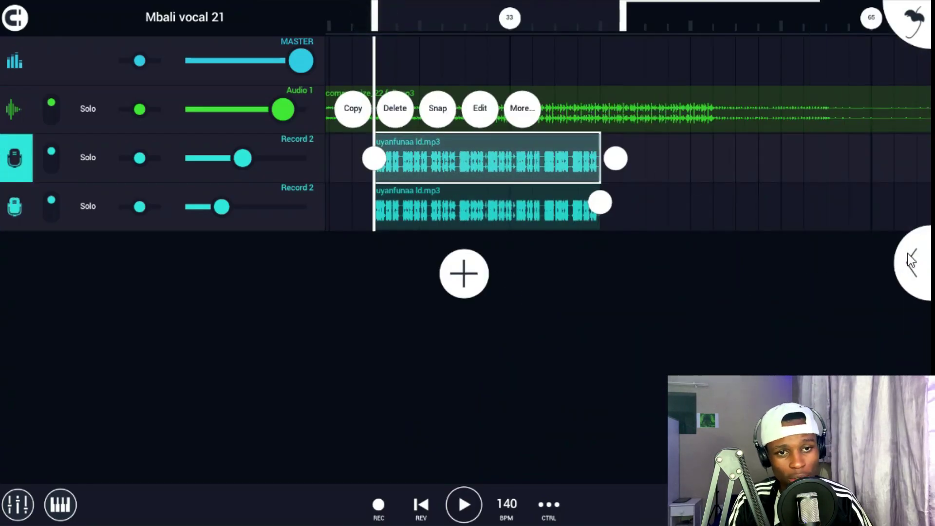
{"action": "left_click", "coordinate": [896, 267]}
{"action": "scroll", "coordinate": [457, 329], "scroll_direction": "down", "scroll_amount": 5}
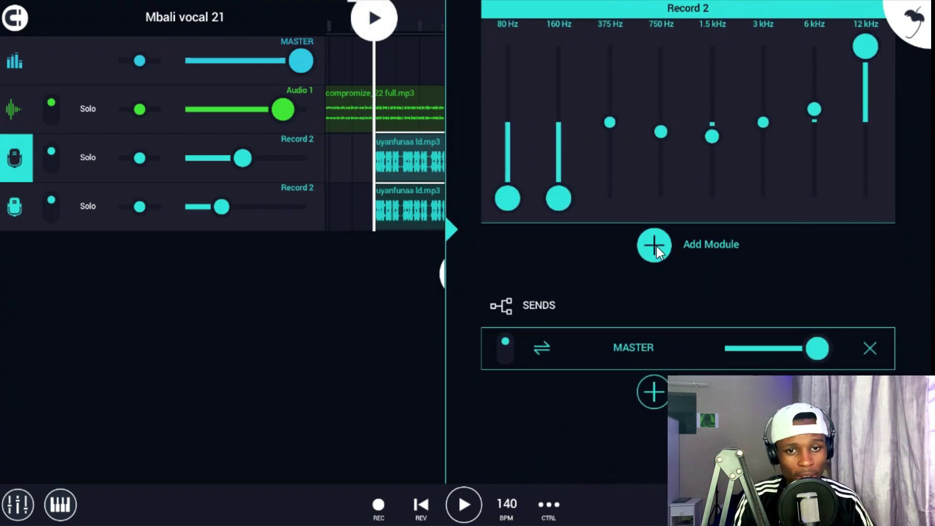
{"action": "left_click", "coordinate": [656, 247]}
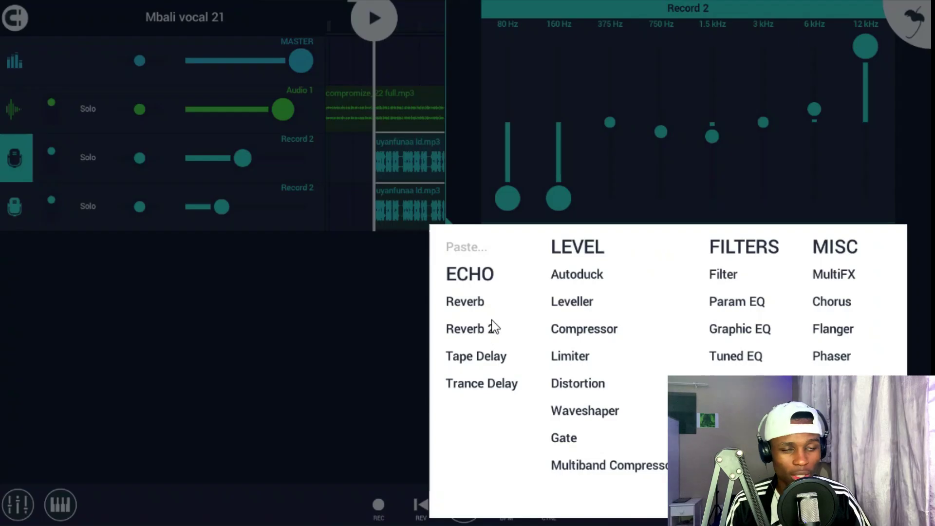
{"action": "left_click", "coordinate": [482, 384]}
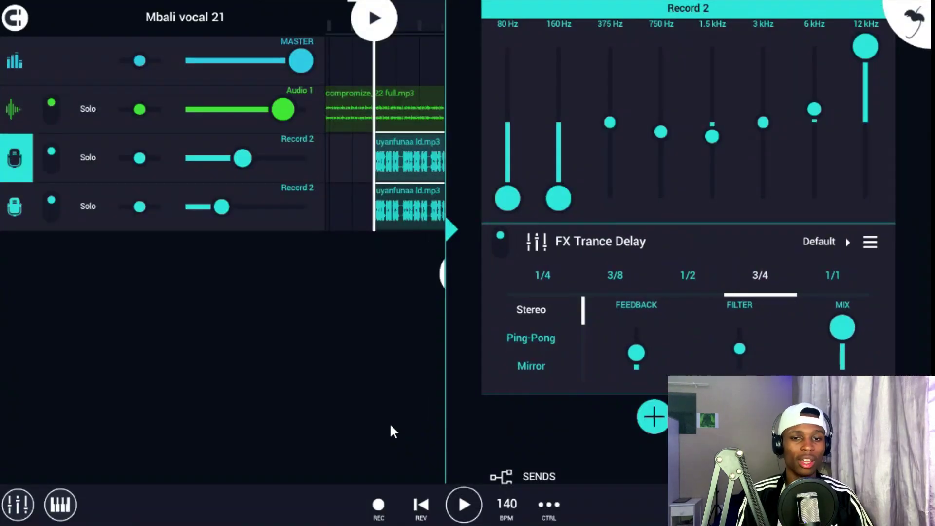
{"action": "left_click", "coordinate": [831, 287]}
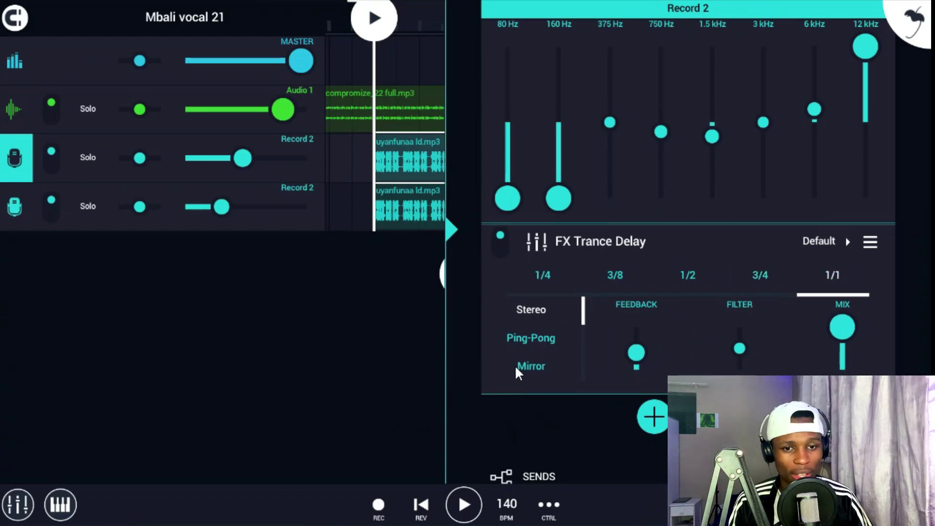
Step: Lower the Trance Delay's mix almost to its minimum during playback, listen with the beat, and stop playback
{"action": "left_click", "coordinate": [467, 516]}
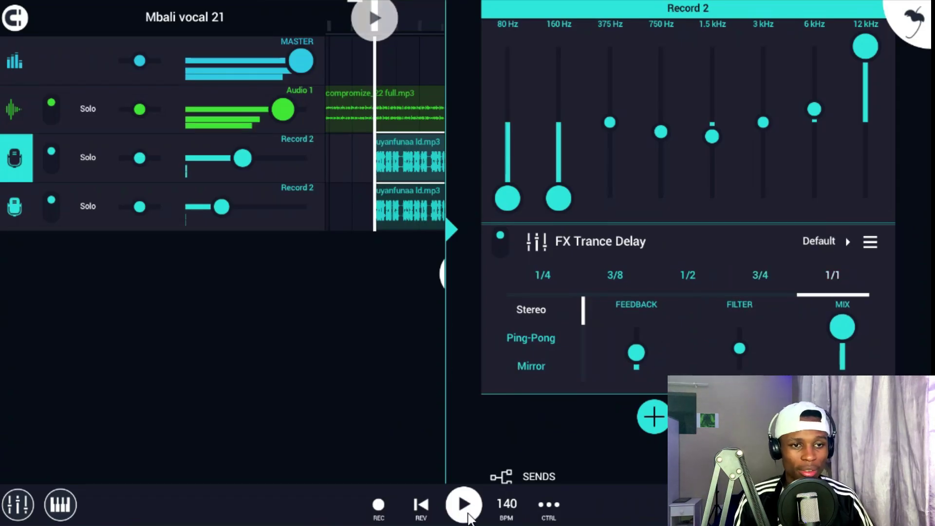
{"action": "left_click_drag", "start_coordinate": [838, 335], "coordinate": [825, 409]}
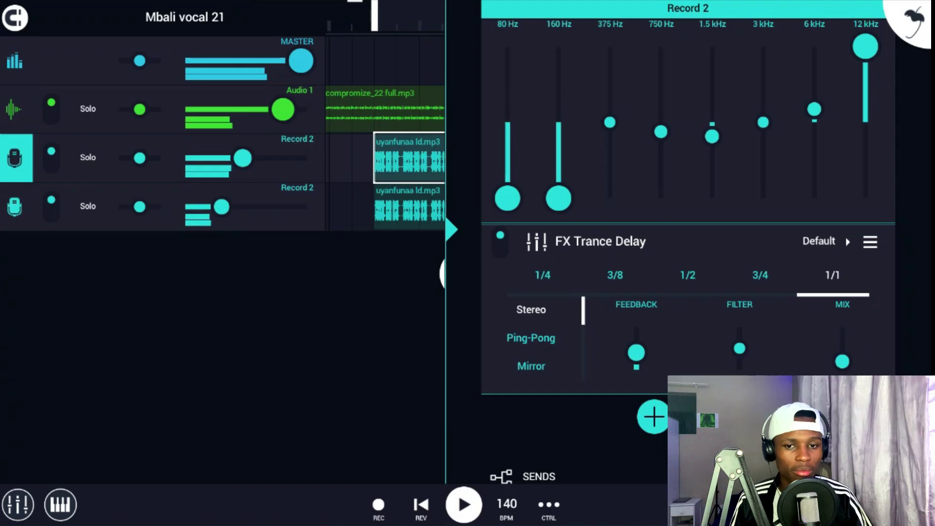
{"action": "left_click", "coordinate": [452, 236]}
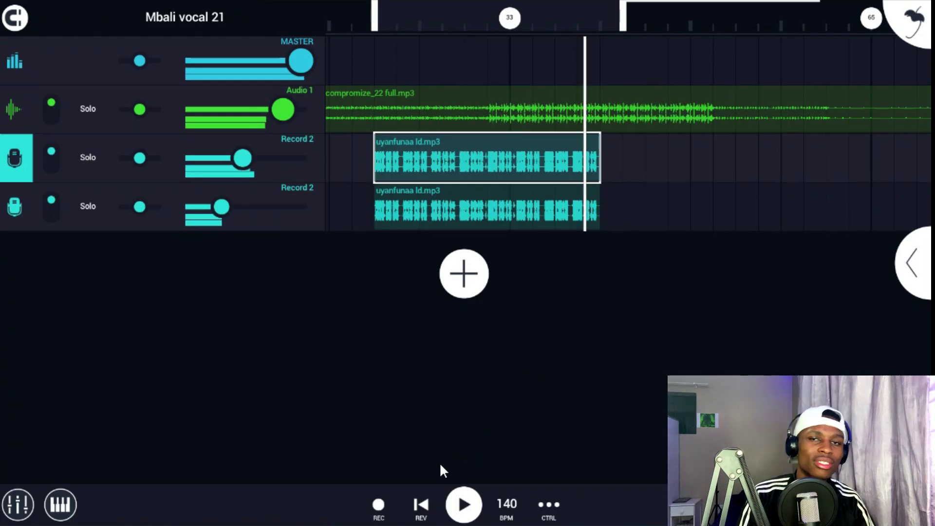
{"action": "left_click", "coordinate": [420, 507]}
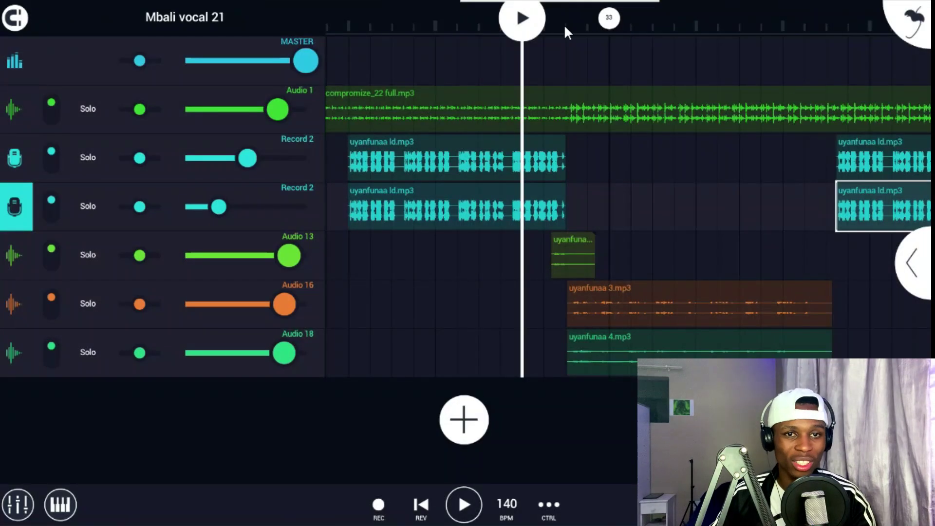
Step: Review the Reverb 2 and graphic EQ settings on the Audio 16 backing vocal channel
{"action": "left_click", "coordinate": [559, 31]}
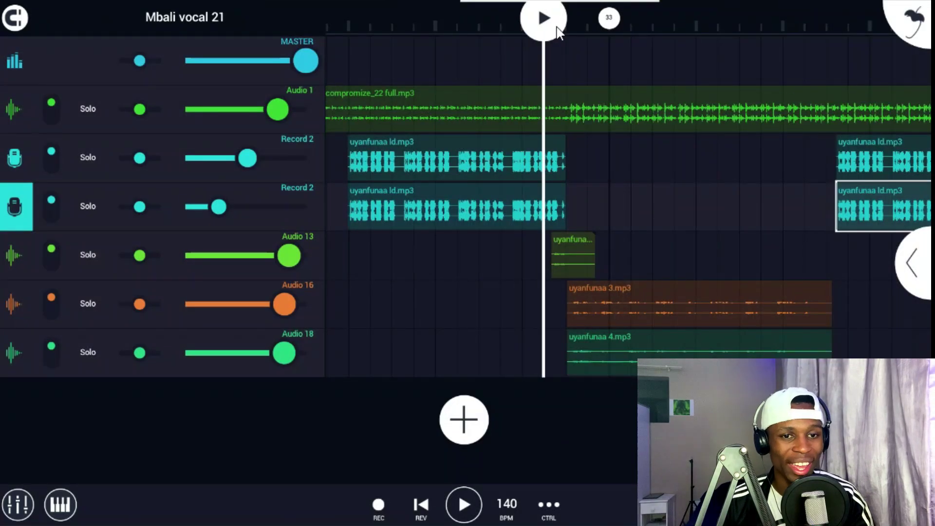
{"action": "left_click", "coordinate": [614, 315]}
{"action": "left_click", "coordinate": [911, 263]}
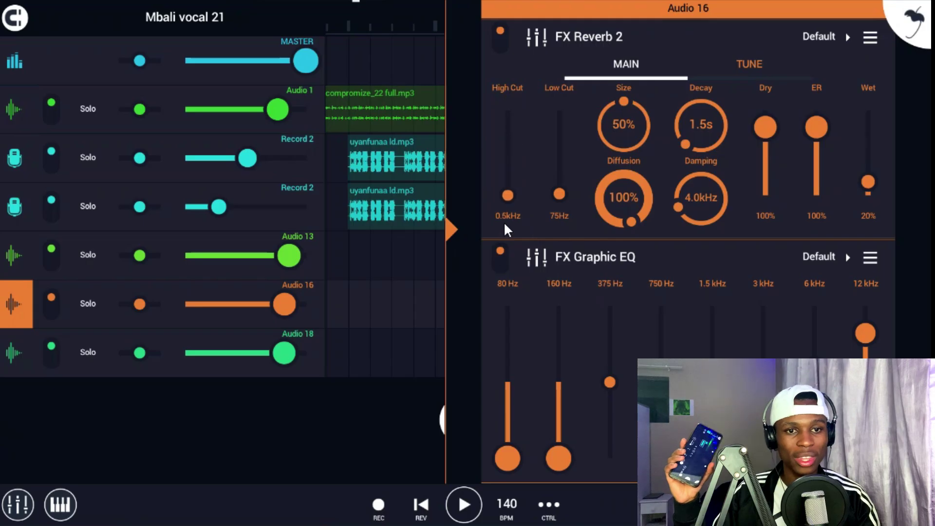
{"action": "left_click", "coordinate": [447, 229]}
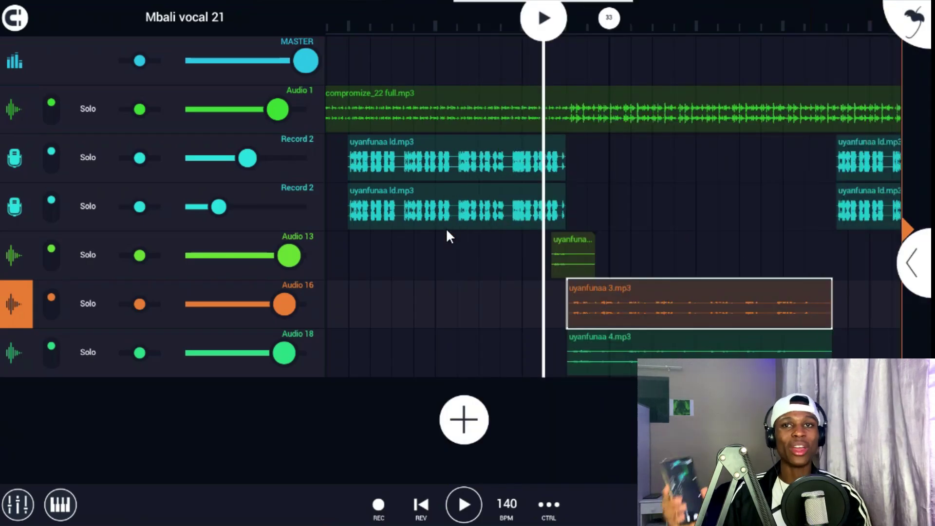
Step: Play the arrangement from about bar 29 and slightly lower the volumes of the Audio 13 and Audio 16 channels
{"action": "left_click_drag", "start_coordinate": [518, 39], "coordinate": [506, 38]}
{"action": "left_click", "coordinate": [507, 35]}
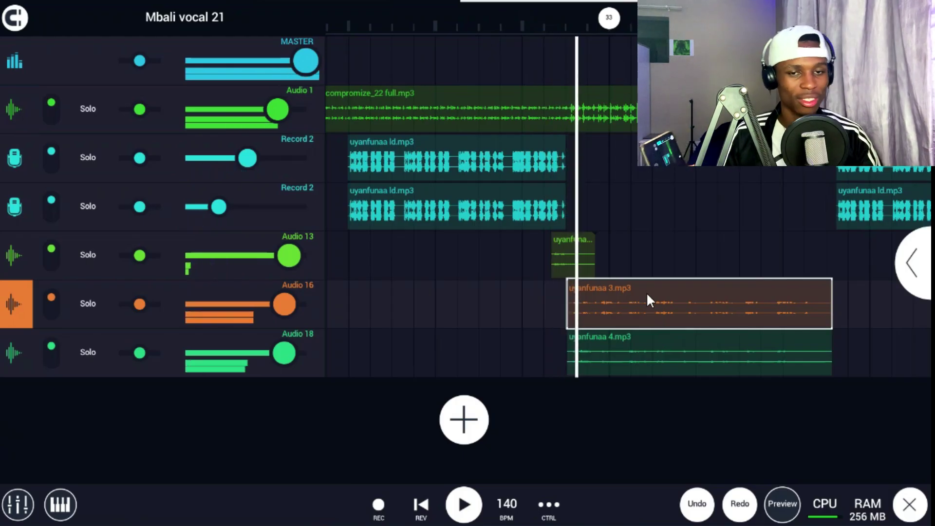
{"action": "left_click_drag", "start_coordinate": [290, 255], "coordinate": [267, 256]}
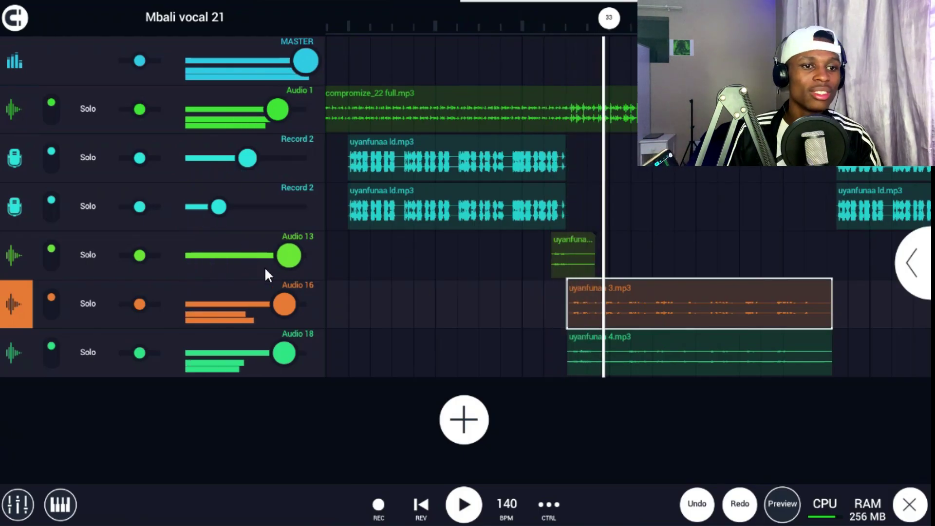
{"action": "left_click_drag", "start_coordinate": [280, 316], "coordinate": [273, 317]}
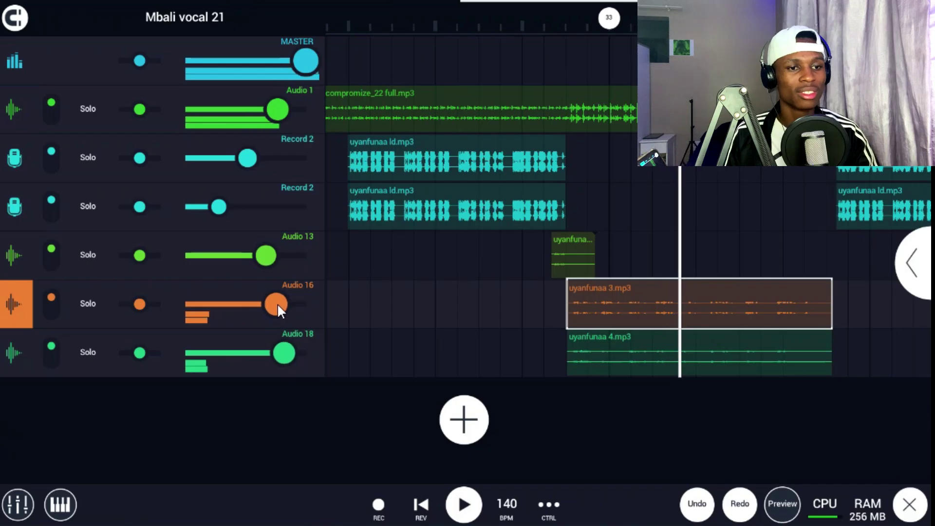
{"action": "left_click_drag", "start_coordinate": [277, 307], "coordinate": [276, 311]}
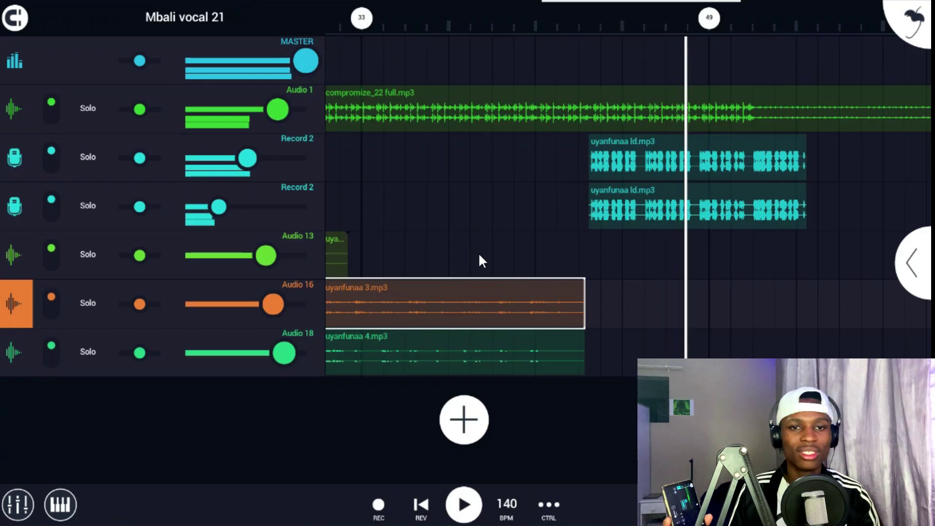
Step: Look over the lead and backing vocal clips along the timeline during playback, and stop playback
{"action": "left_click_drag", "start_coordinate": [478, 252], "coordinate": [804, 258]}
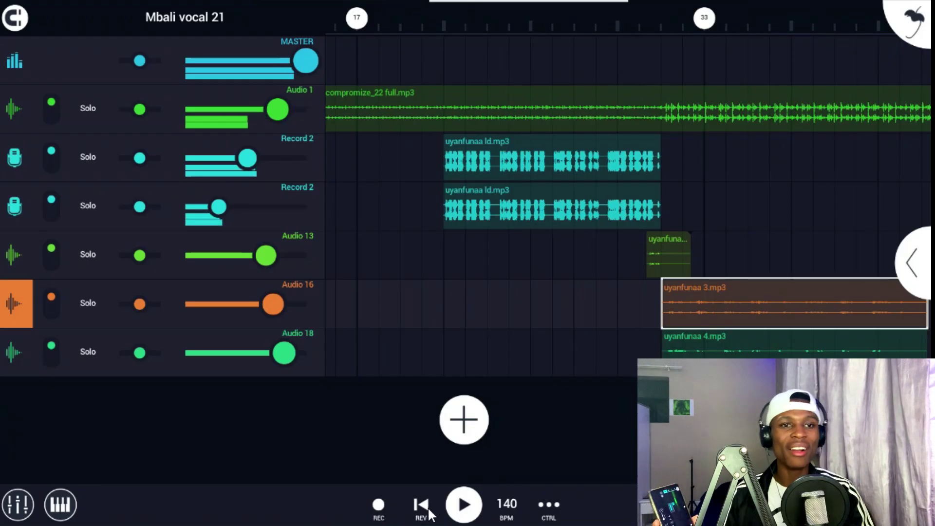
{"action": "left_click_drag", "start_coordinate": [636, 193], "coordinate": [515, 235]}
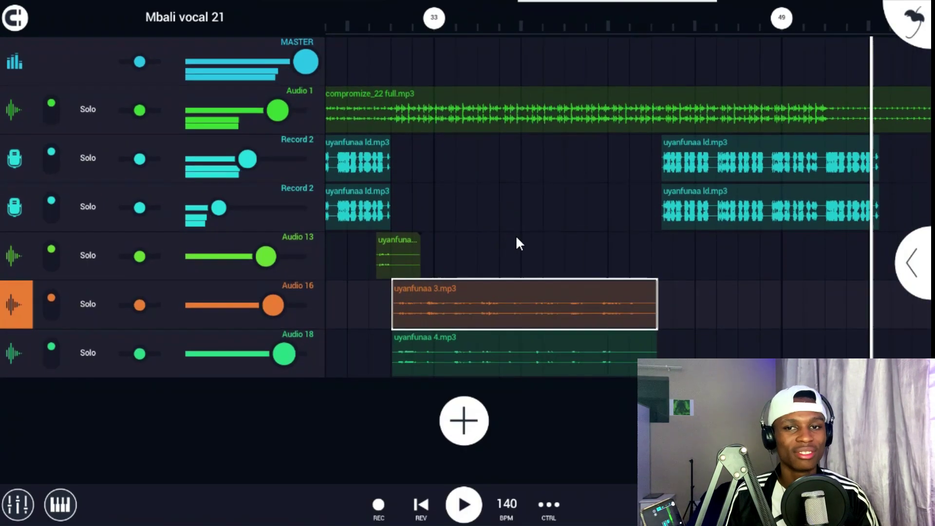
{"action": "left_click", "coordinate": [424, 504]}
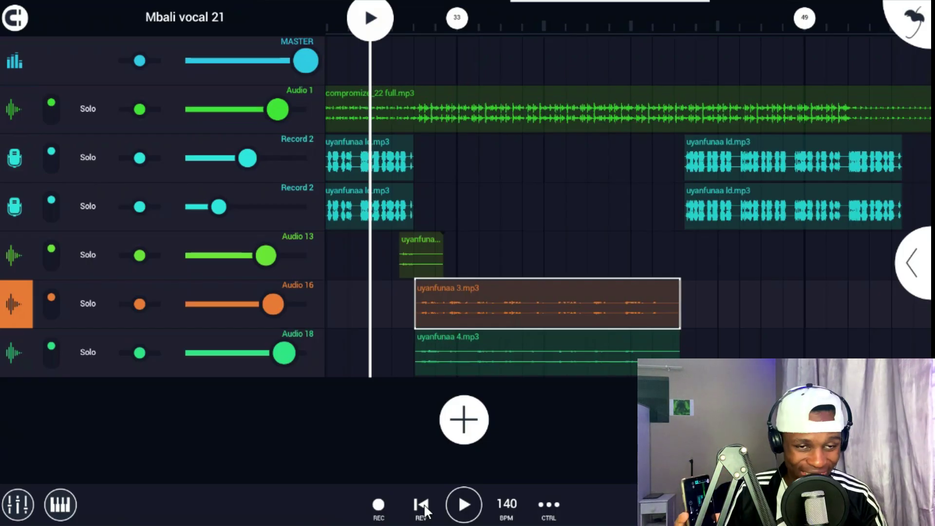
{"action": "left_click_drag", "start_coordinate": [406, 402], "coordinate": [566, 392]}
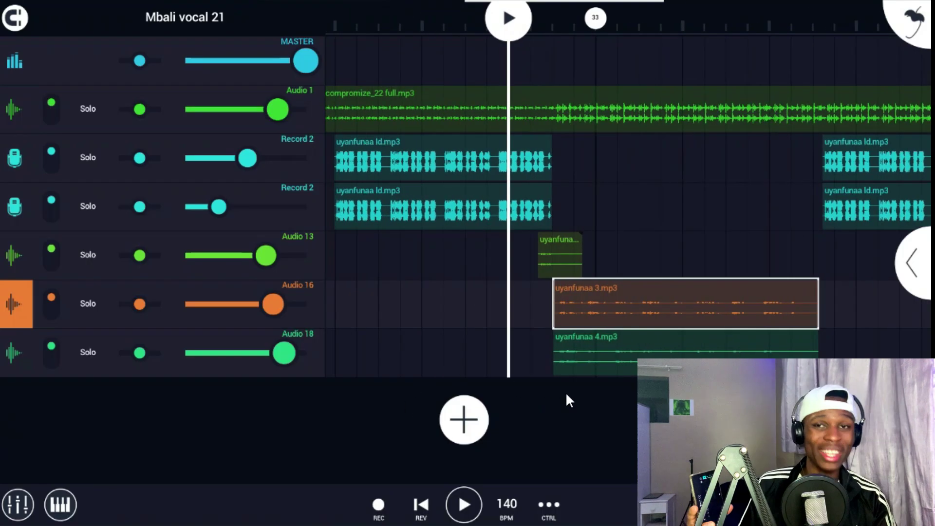